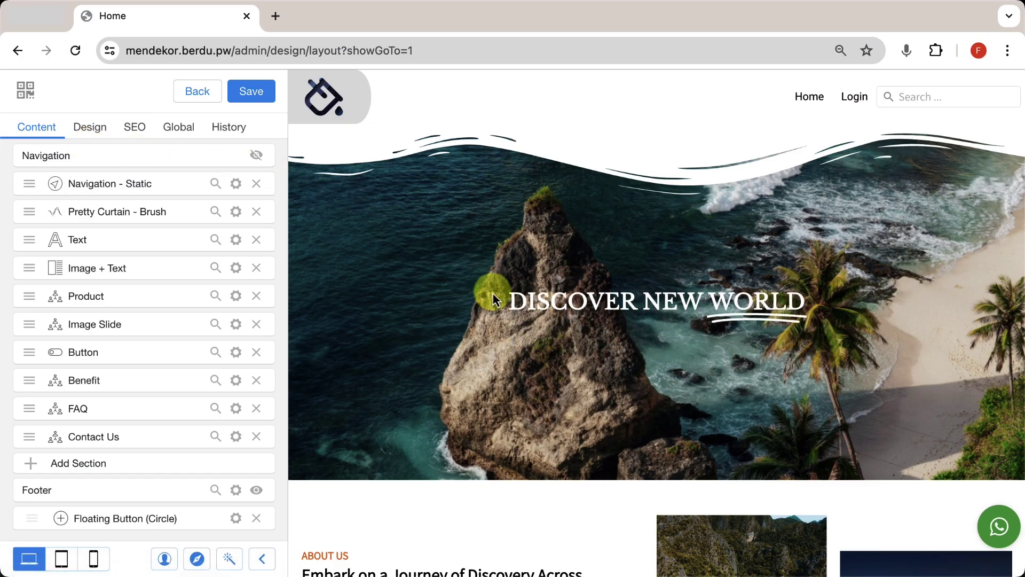
Look over the Home page preview and add a Popup section to the page.
scroll(493, 294, down, 15)
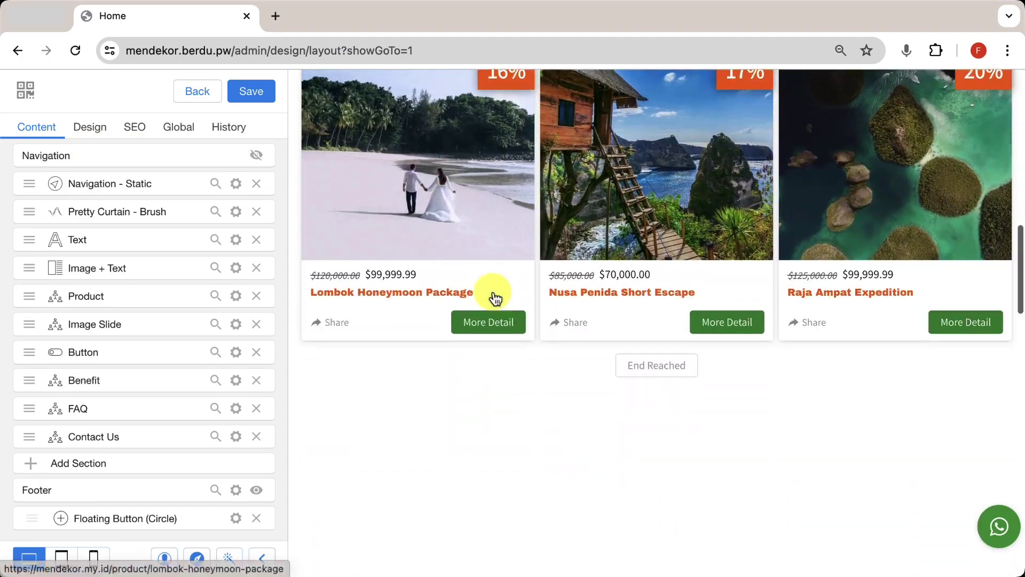
scroll(492, 294, down, 10)
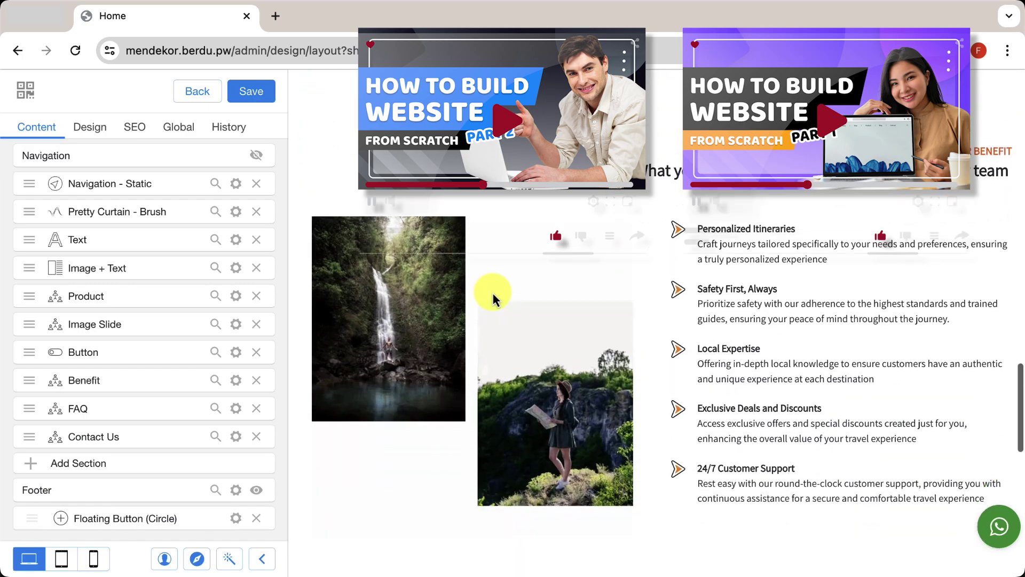
scroll(492, 292, down, 12)
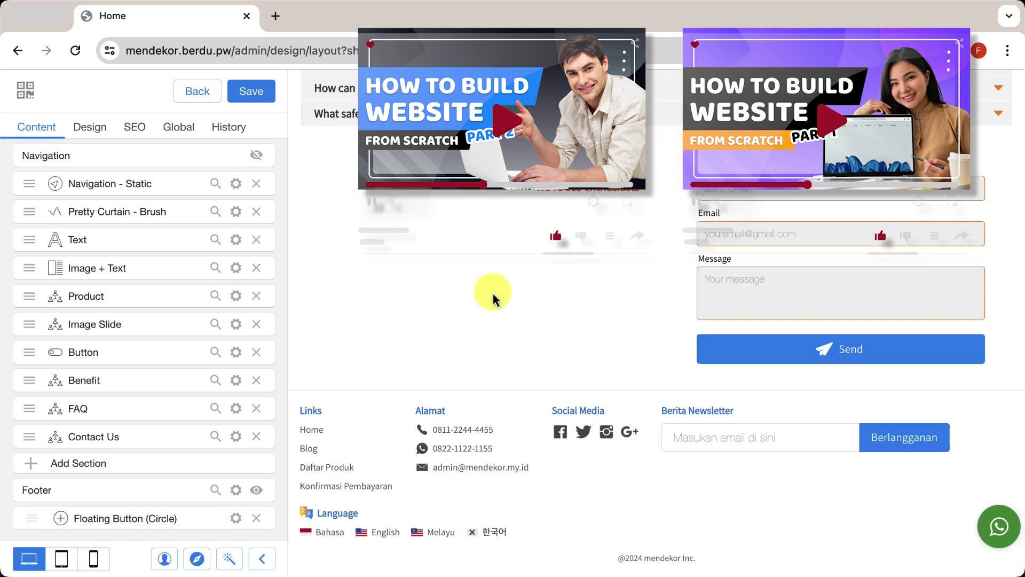
scroll(493, 292, up, 20)
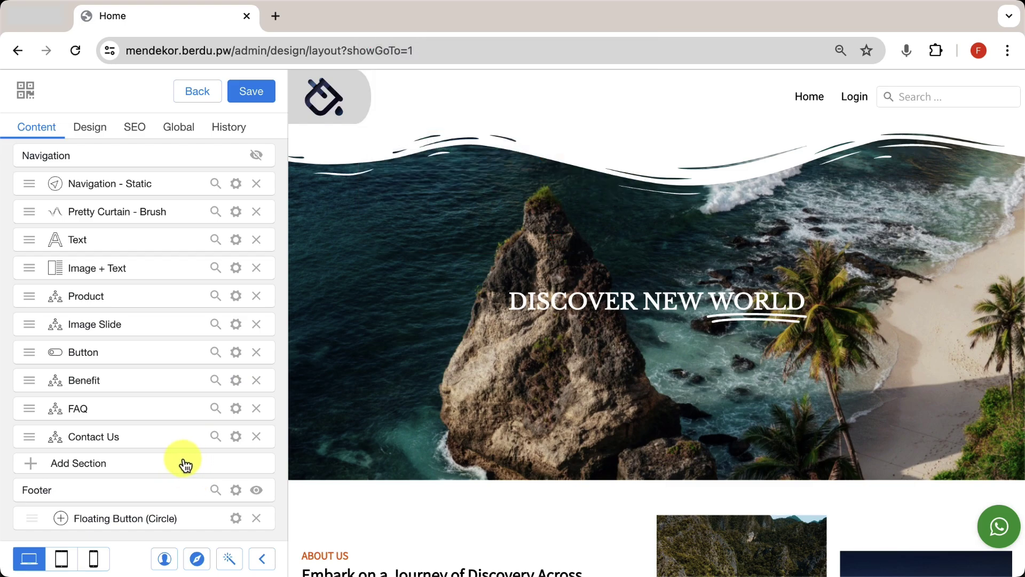
click(183, 464)
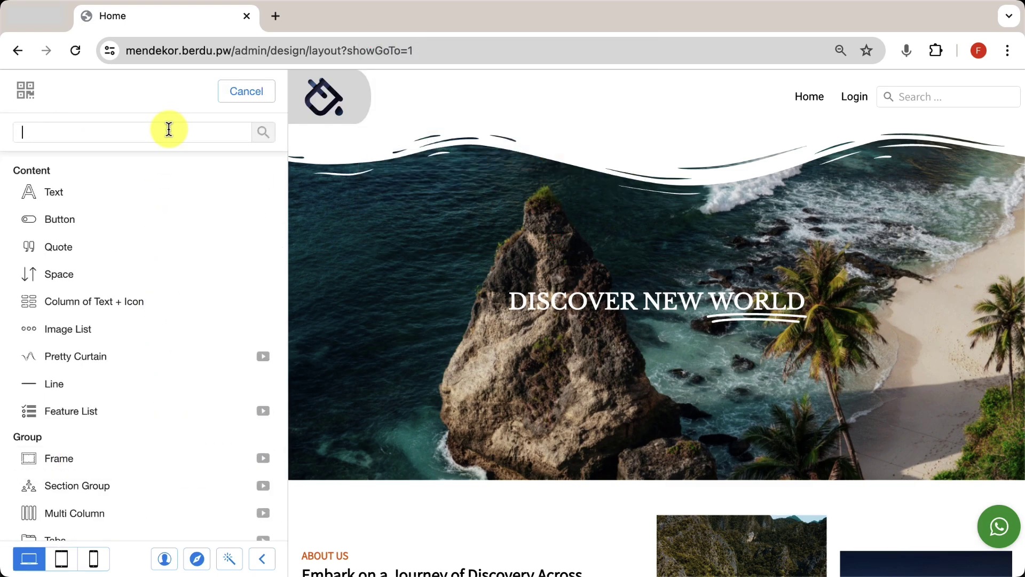
text(pop)
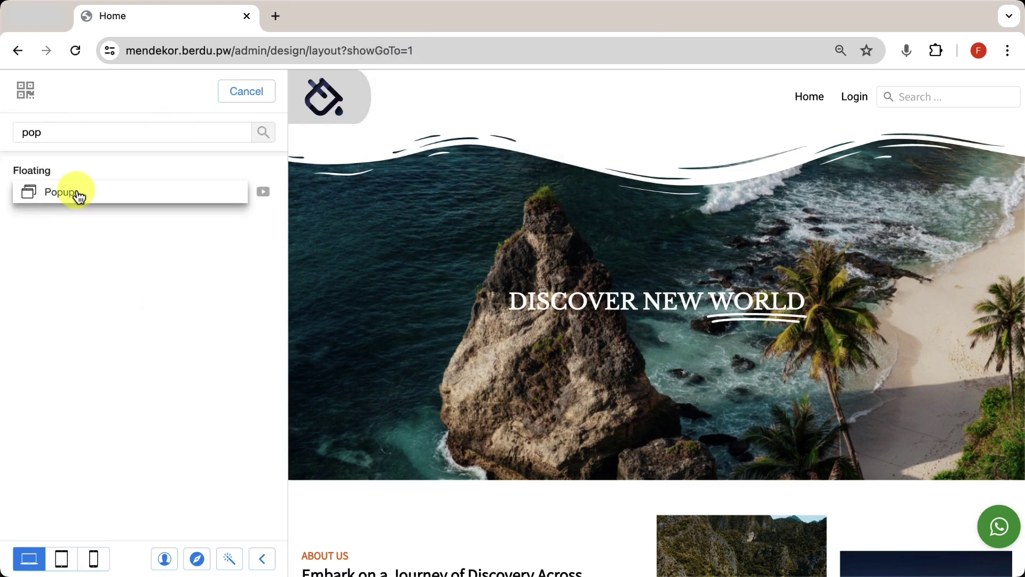
click(75, 191)
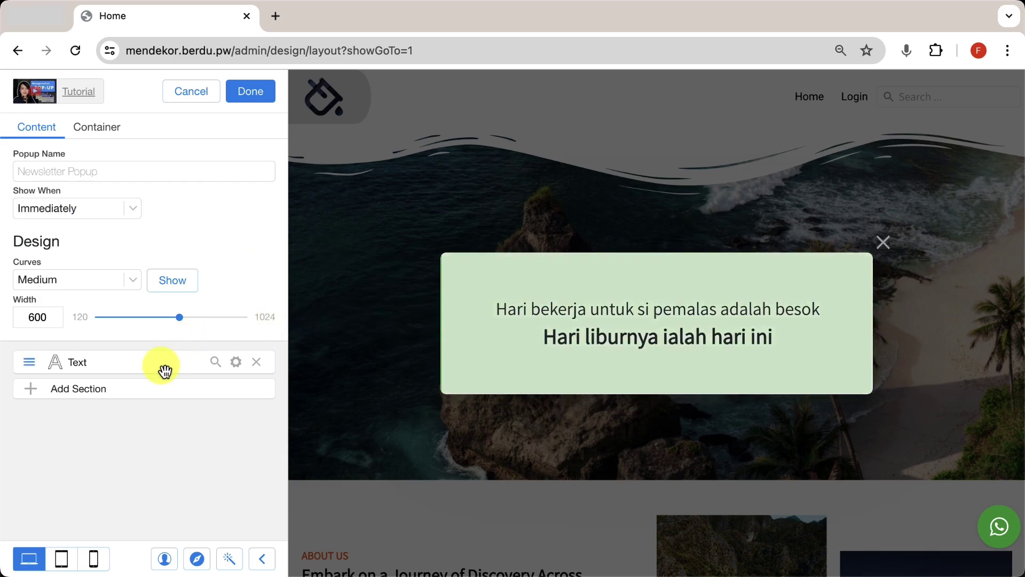
Replace the popup's text with the heading "Grab Your Discount!" and the line "Sign up and enjoy a 20% discount for your next purchase".
click(236, 362)
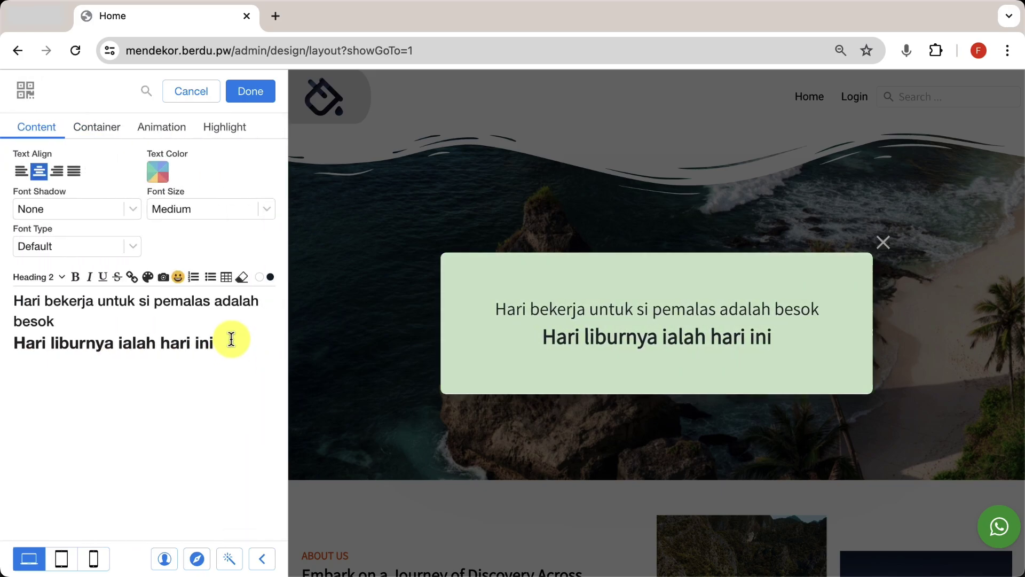
key(ctrl+a)
text(Grab Your Discount!)
key(Return)
text(Sign)
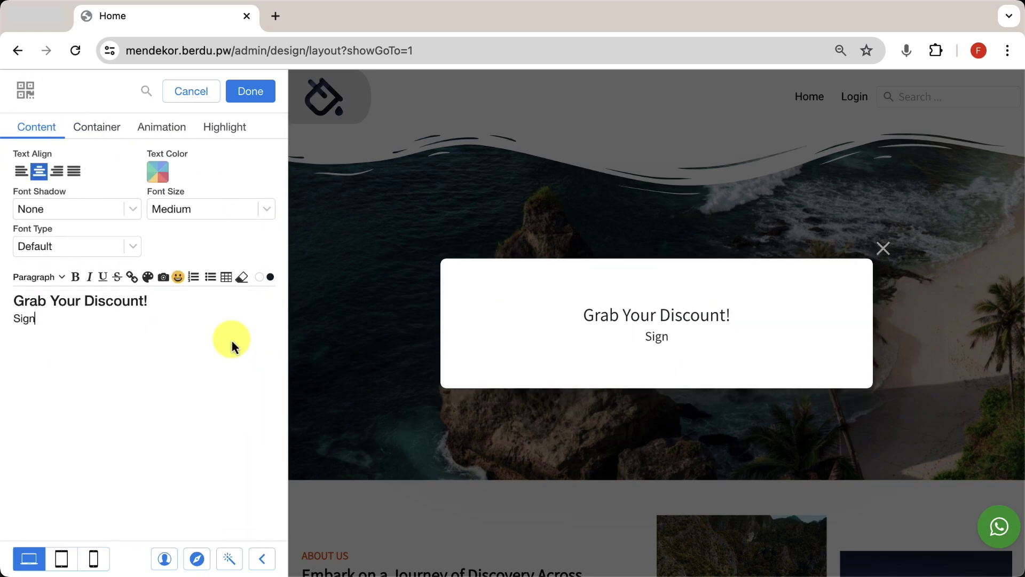
text( up and enjoy a 20% discount for your next purchase)
Italicize the sign-up line and set the text section's font type to Assistant.
triple_click(229, 339)
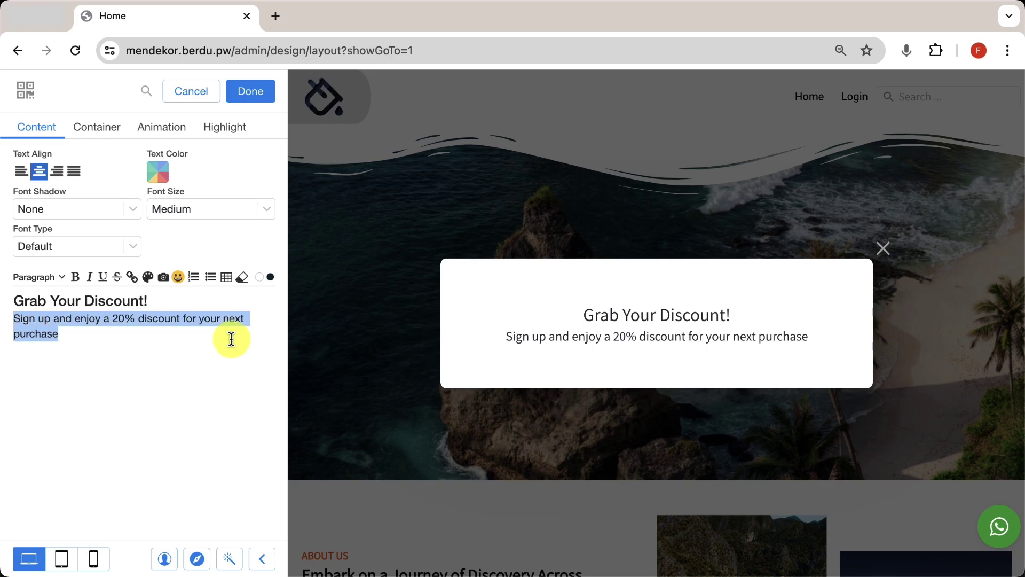
click(94, 278)
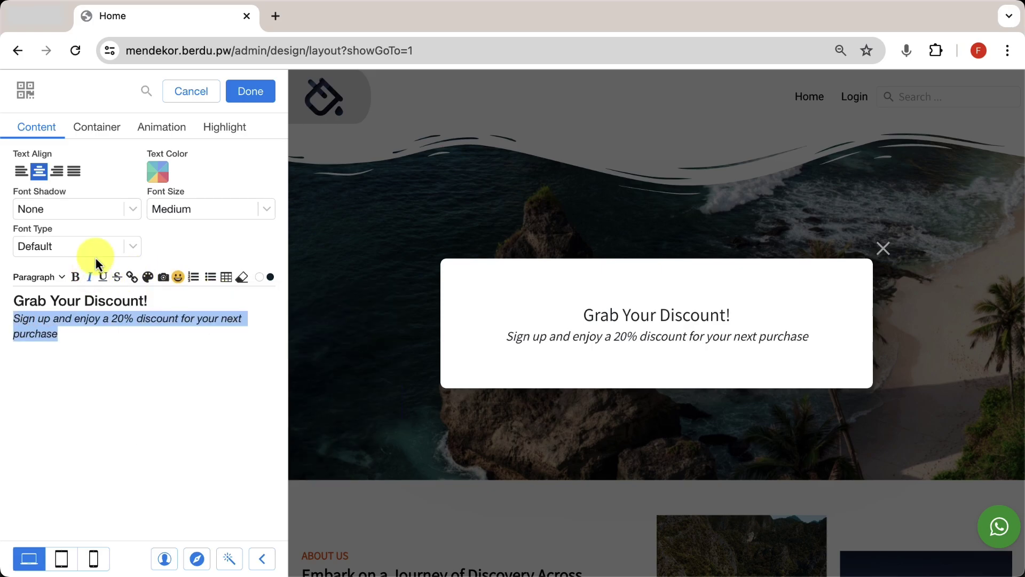
click(101, 246)
text(as)
click(69, 302)
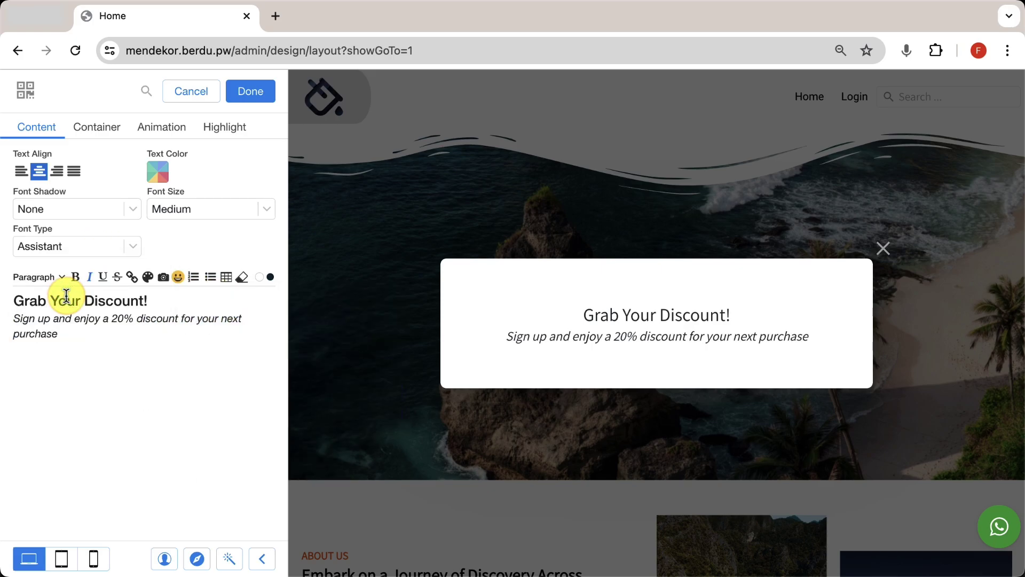
Make the "Grab Your Discount!" heading bold and finish editing the text section.
drag(14, 318, 34, 312)
triple_click(71, 296)
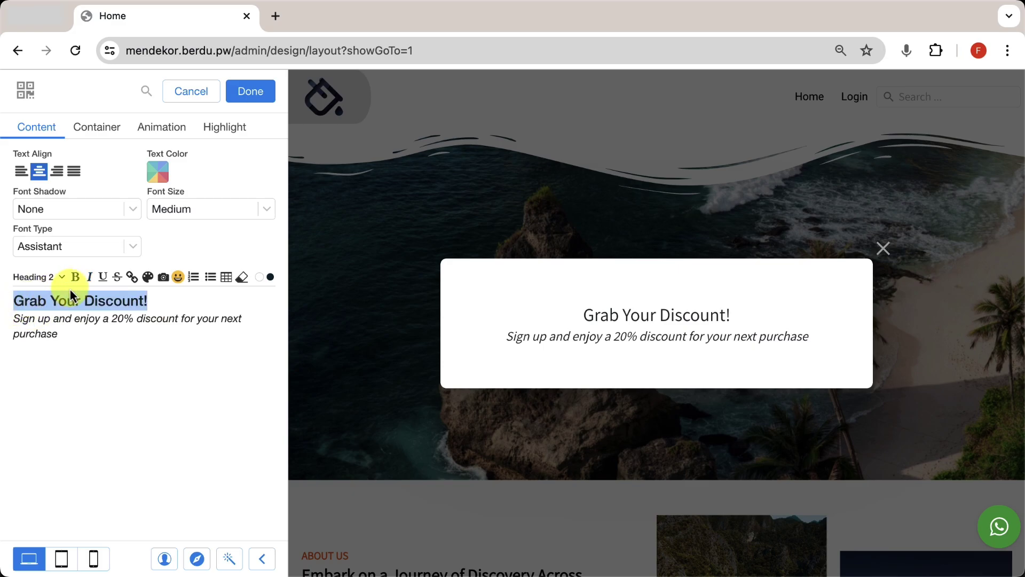
click(77, 281)
click(250, 92)
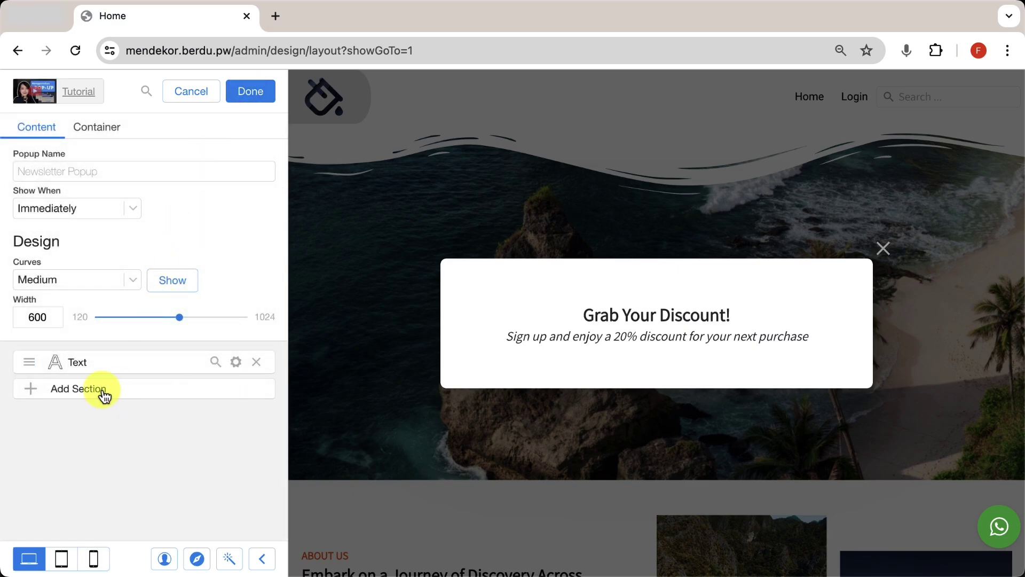
Find the Collect Data Form section and add it to the popup below the text.
click(104, 395)
scroll(168, 370, down, 15)
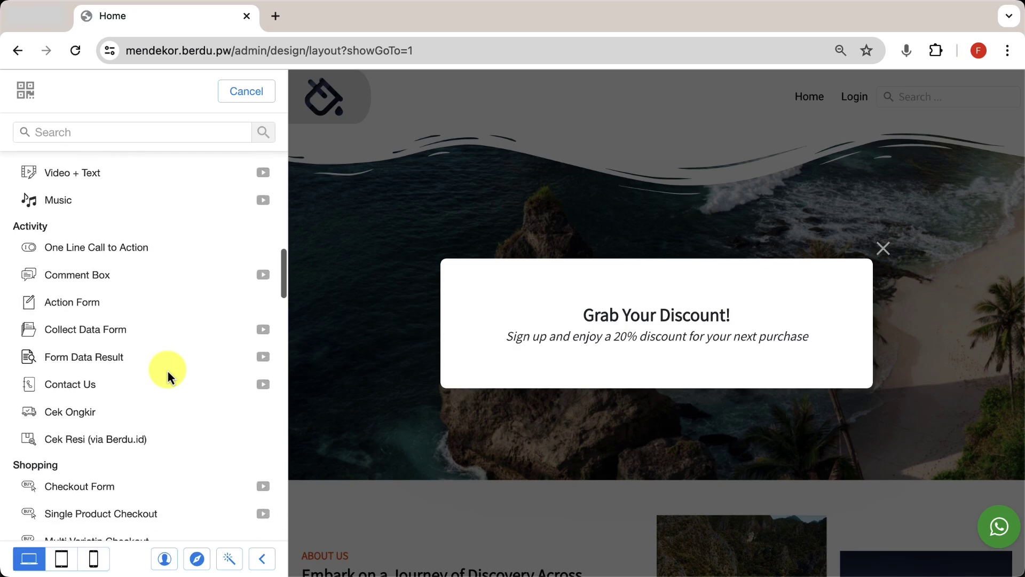
scroll(168, 371, up, 15)
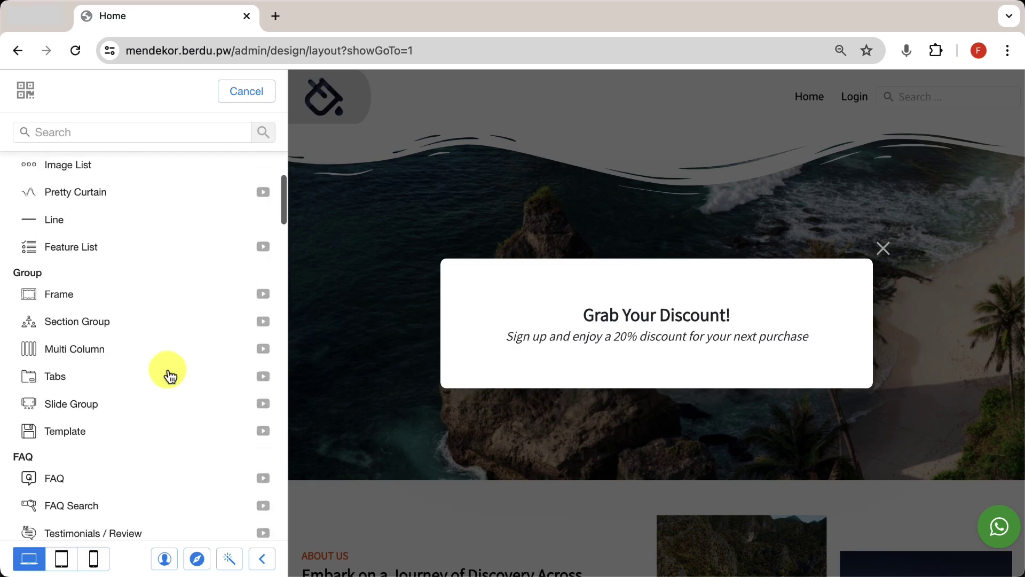
click(138, 130)
text(data)
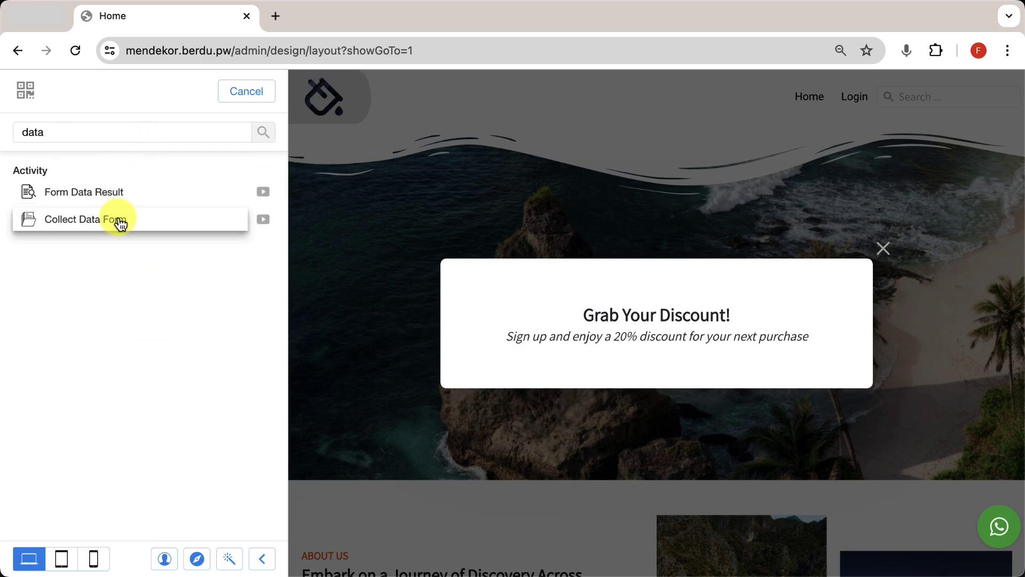
click(120, 220)
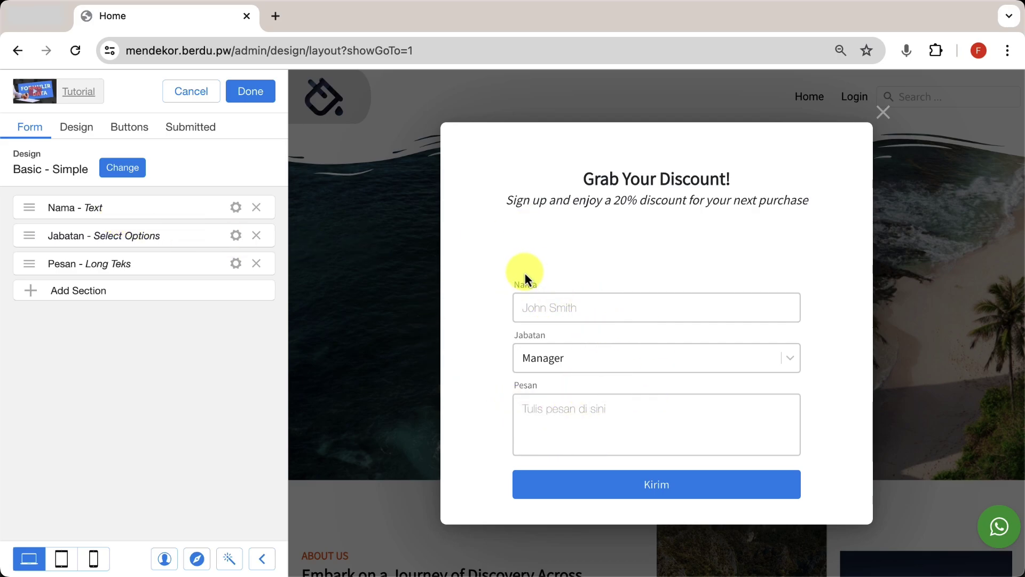
Remove the Jabatan and Pesan fields from the form and rename the Nama field to "Name".
click(256, 235)
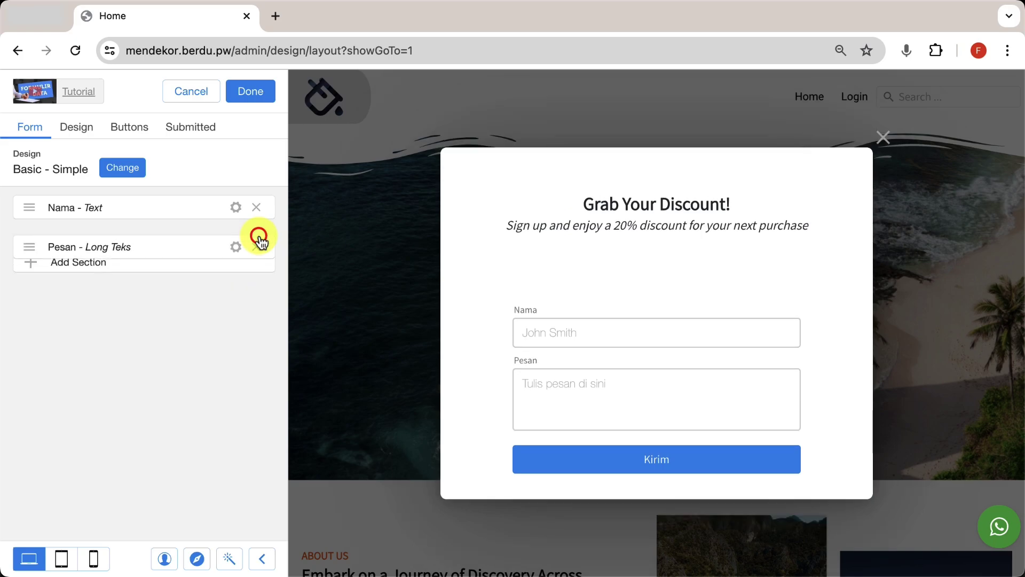
click(258, 236)
click(236, 207)
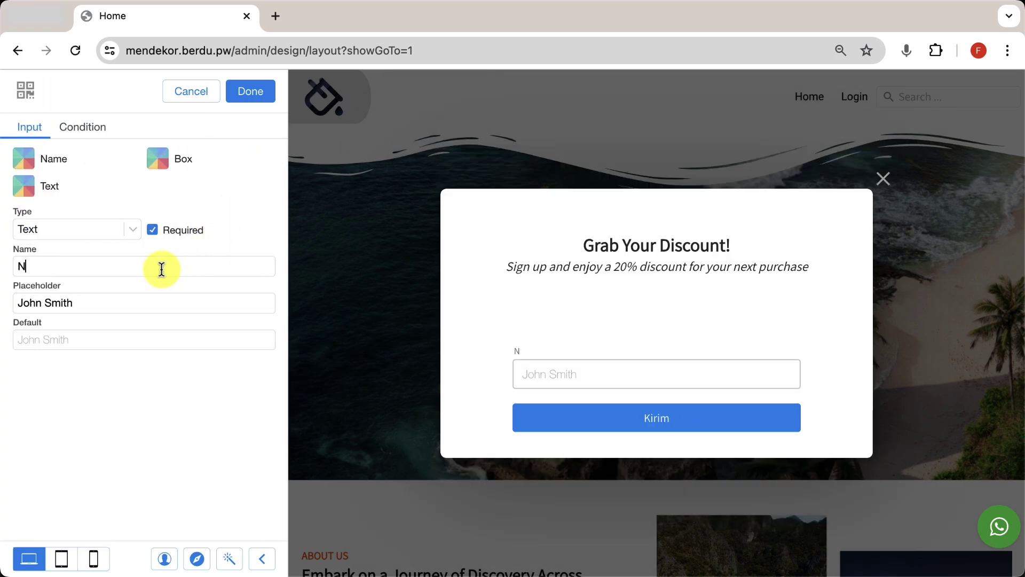
text(ame)
click(250, 97)
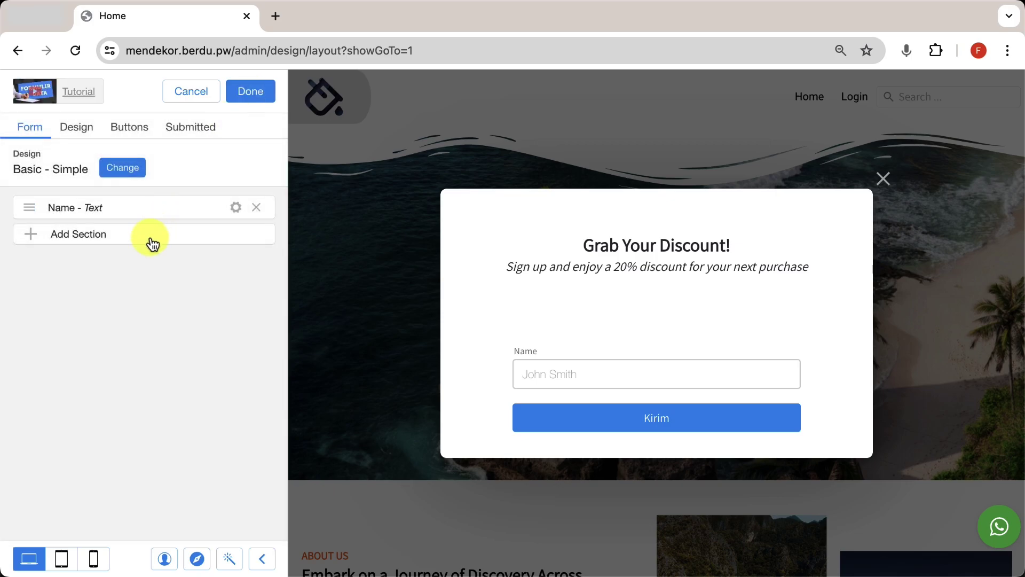
Add a new field of type Email to the form below the Name field.
click(151, 239)
click(113, 236)
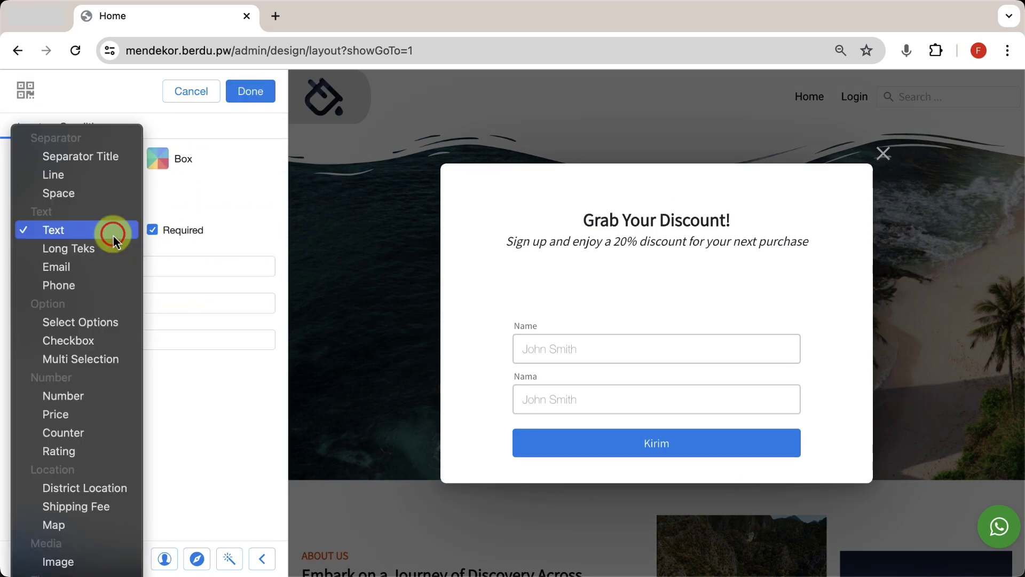
click(94, 268)
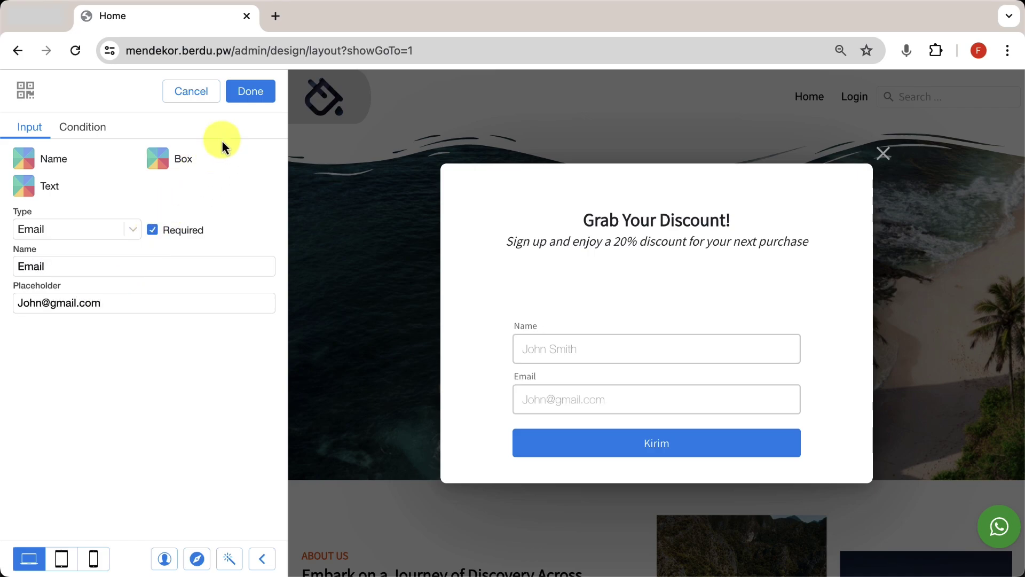
click(251, 95)
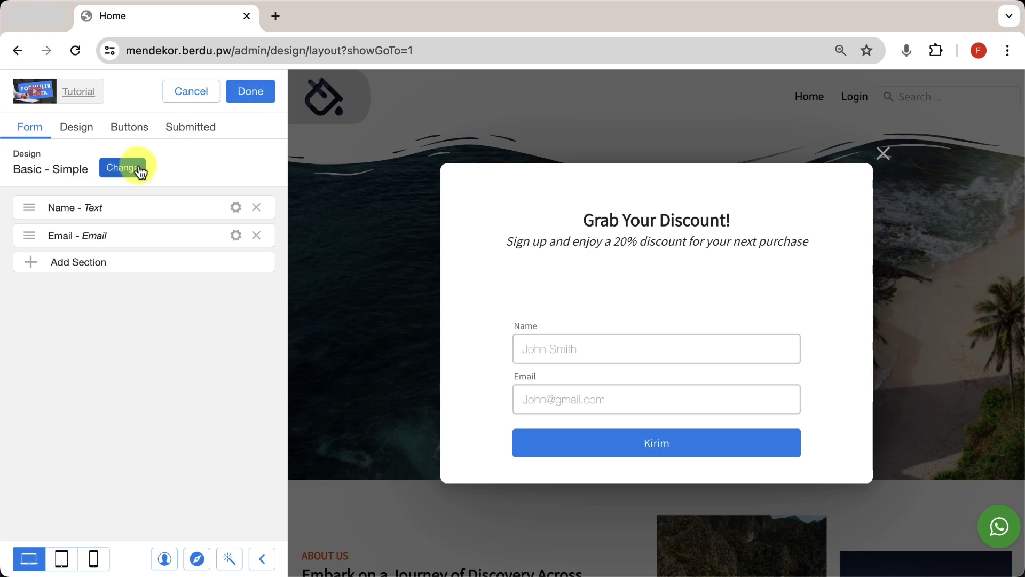
Try the Mint and Zoom form designs and apply the Night design.
click(135, 170)
click(128, 187)
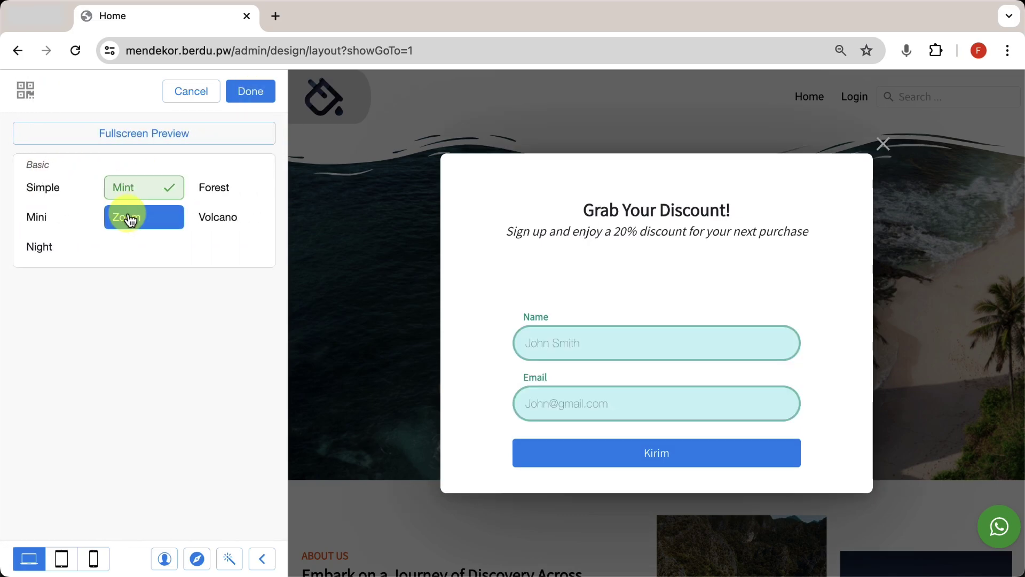
click(131, 217)
click(59, 248)
click(251, 91)
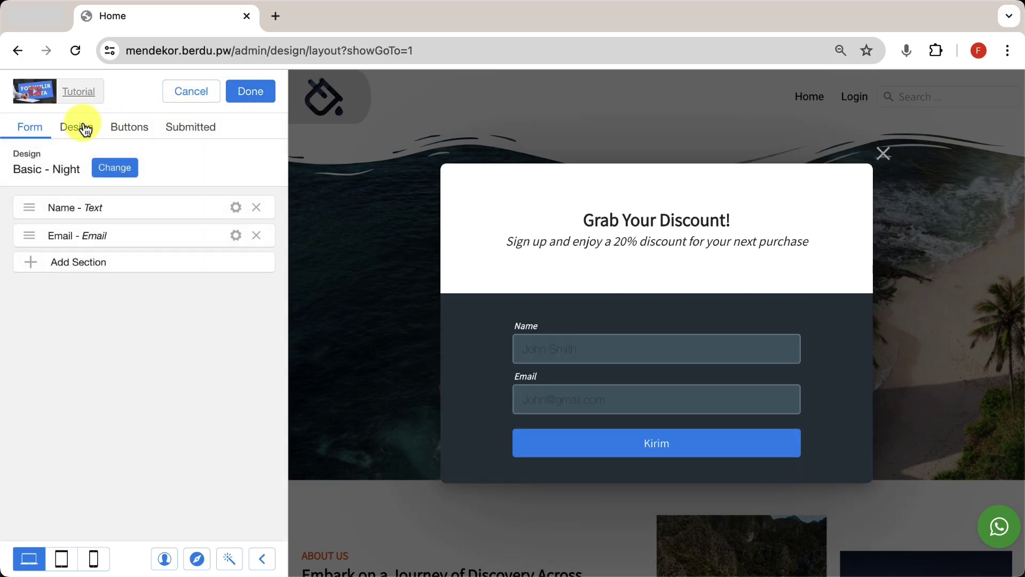
Set the form's input text color to black and its box color to white.
click(77, 128)
click(26, 228)
click(130, 133)
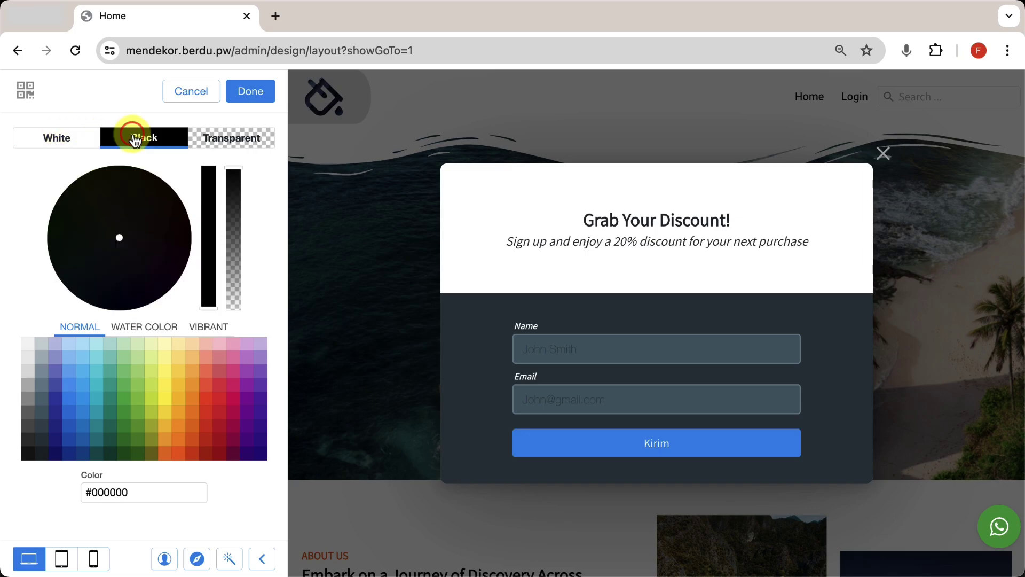
click(252, 95)
click(158, 198)
click(59, 138)
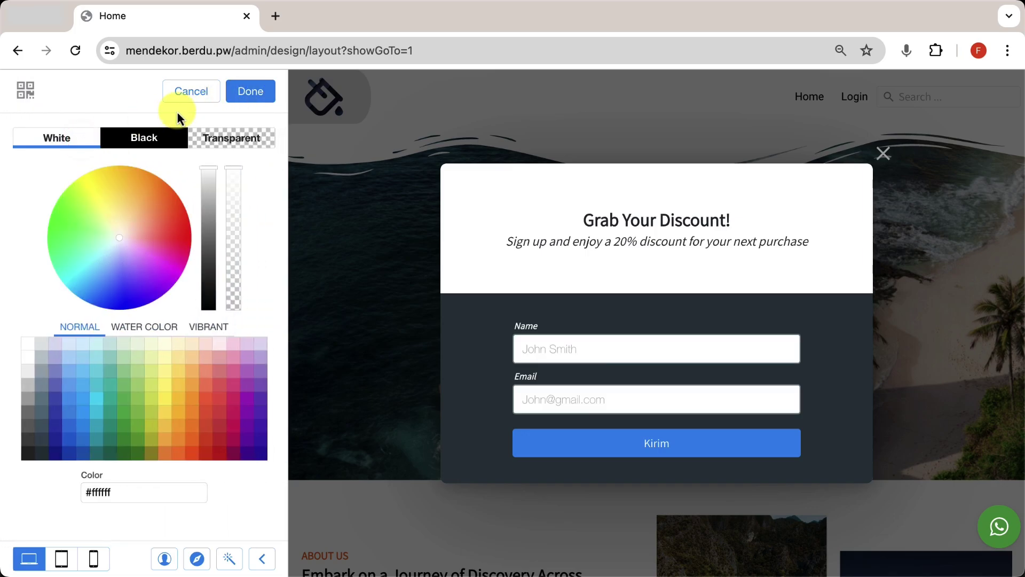
click(248, 92)
Change the text of the form's Kirim button to "Submit".
click(143, 129)
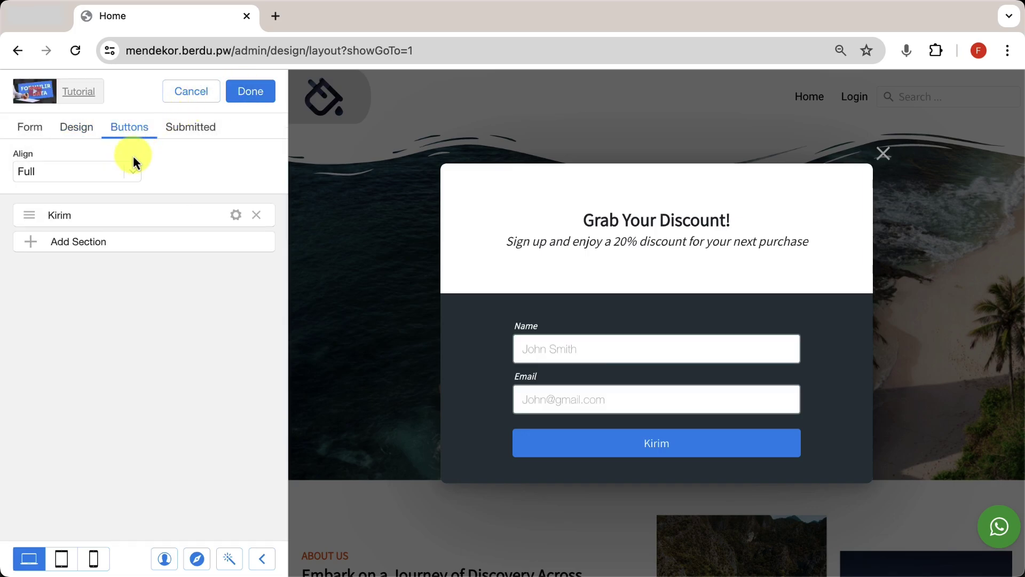
click(236, 216)
click(132, 477)
scroll(144, 476, down, 1)
double_click(154, 470)
text(Submit)
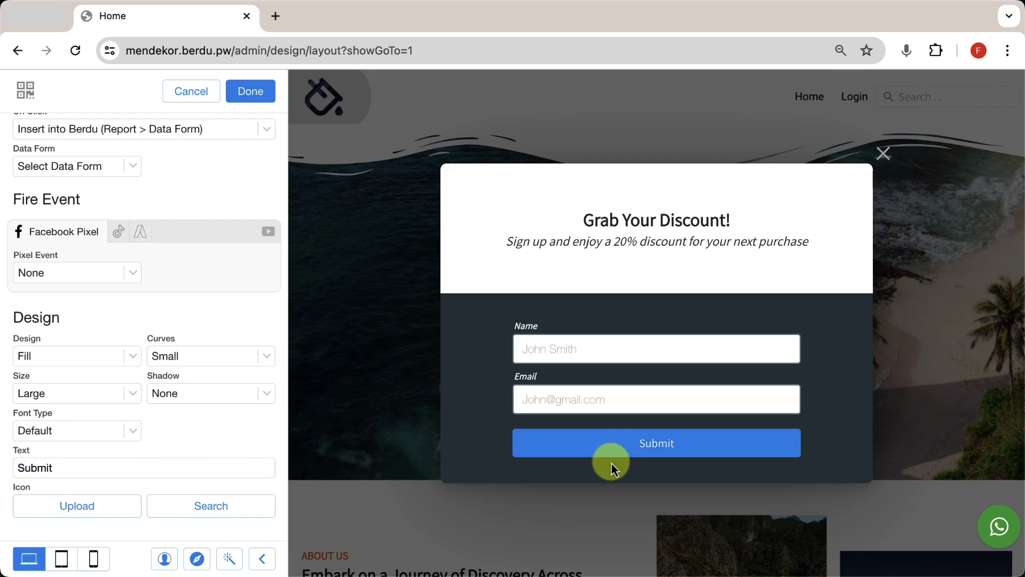
Add the first Telegram paper-plane icon to the Submit button and finish editing the form.
click(193, 506)
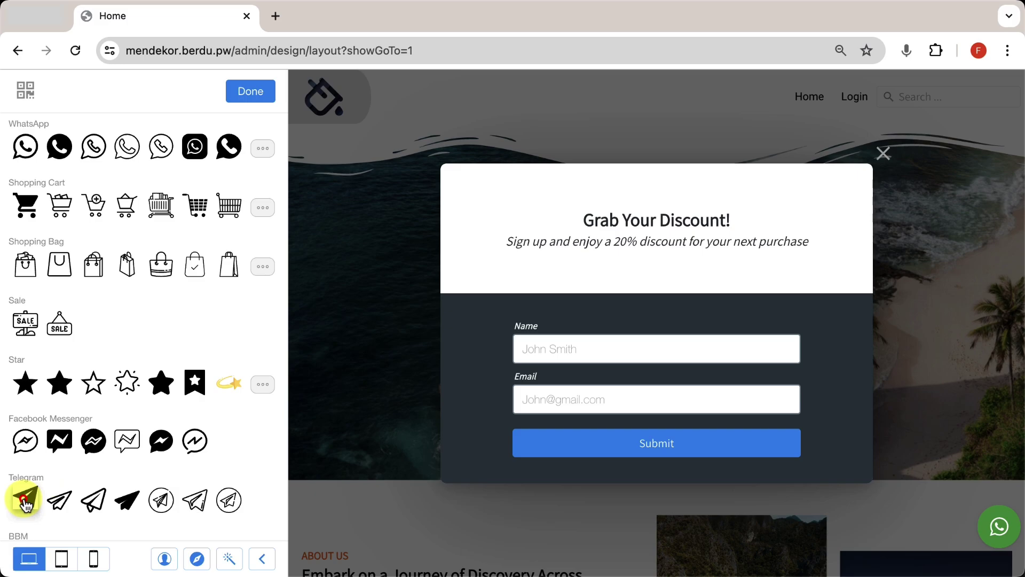
click(24, 501)
click(251, 91)
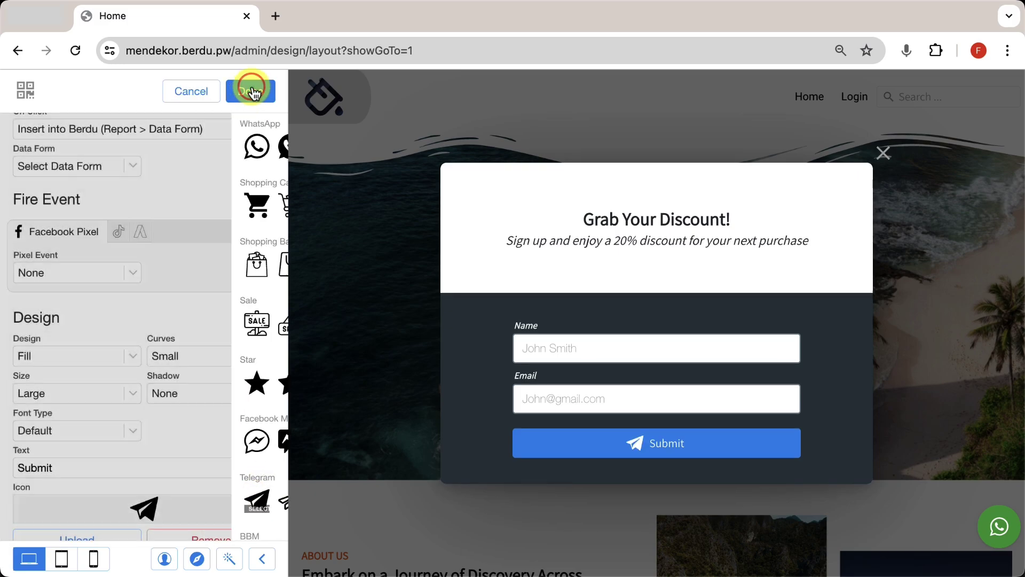
scroll(214, 180, up, 2)
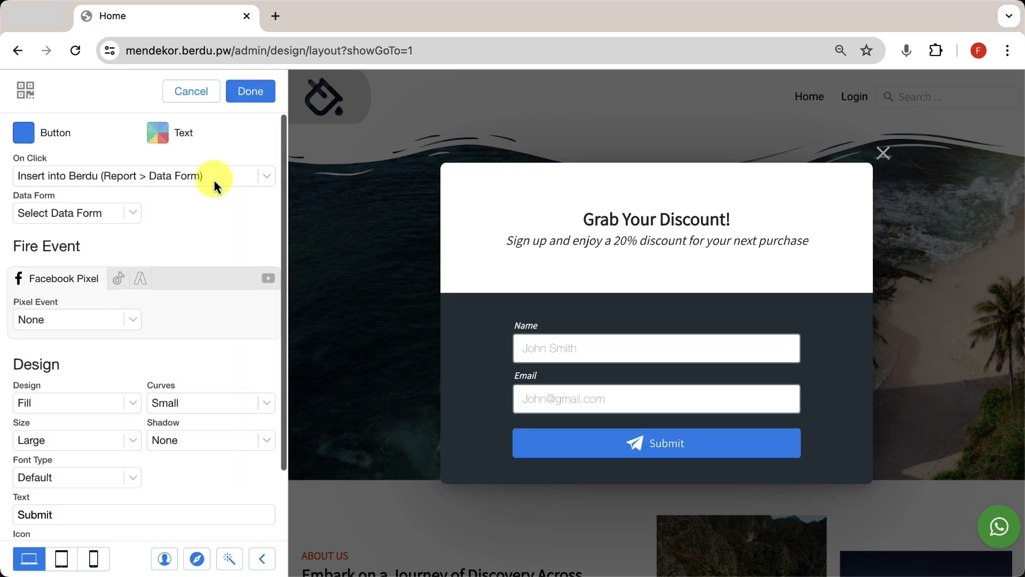
click(251, 90)
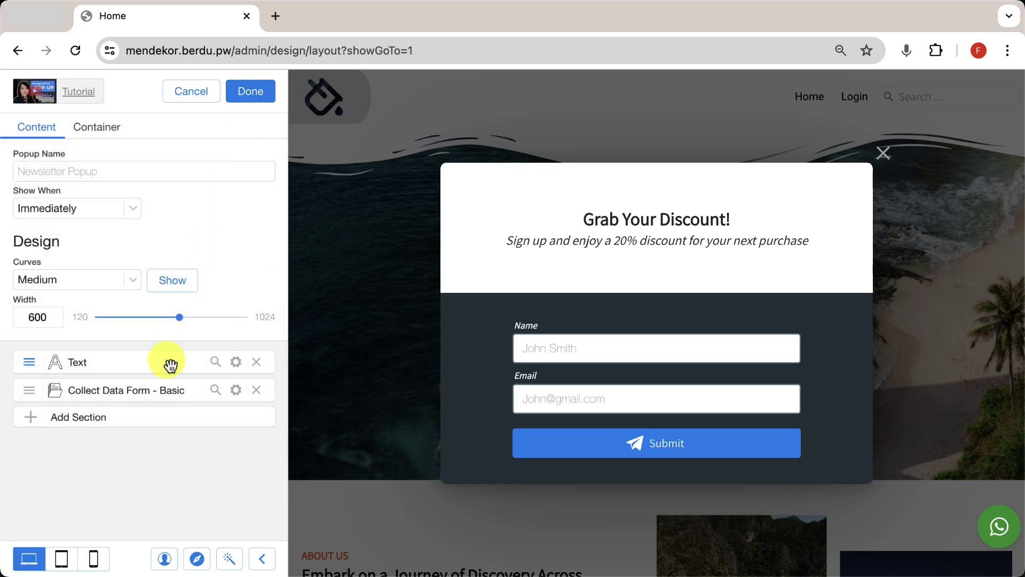
click(146, 425)
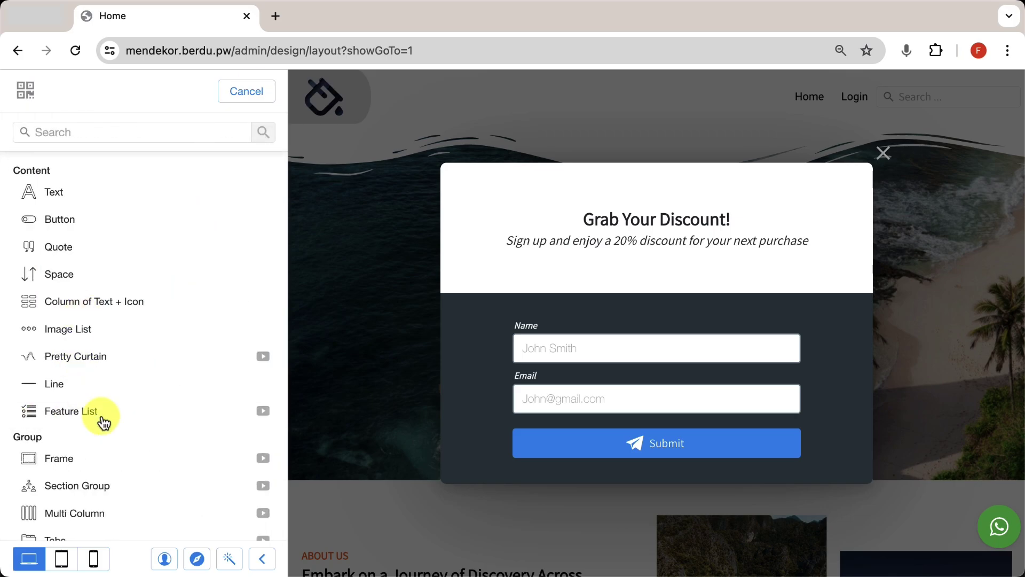
scroll(107, 425, down, 3)
scroll(112, 427, down, 10)
scroll(111, 426, up, 15)
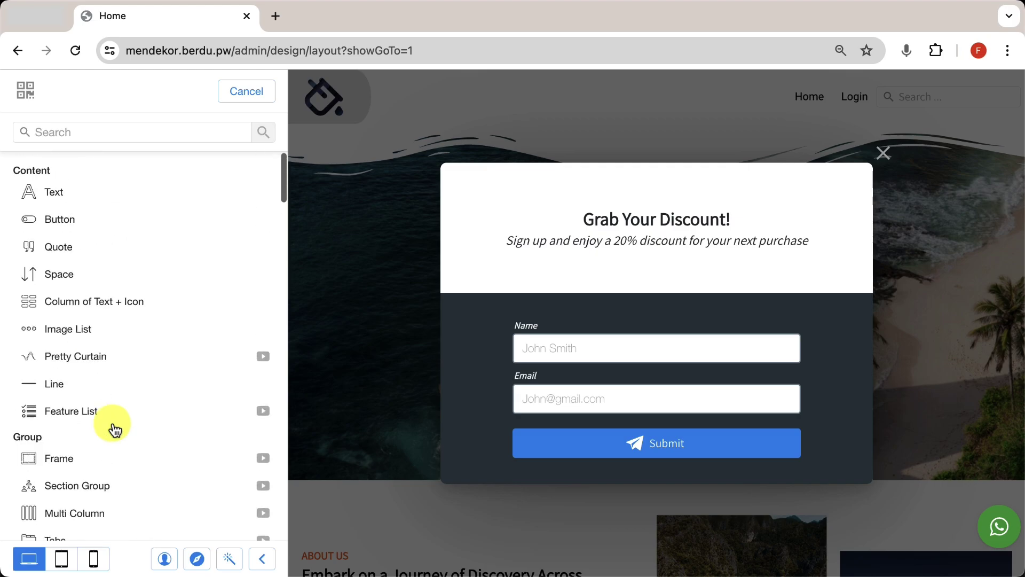
click(235, 91)
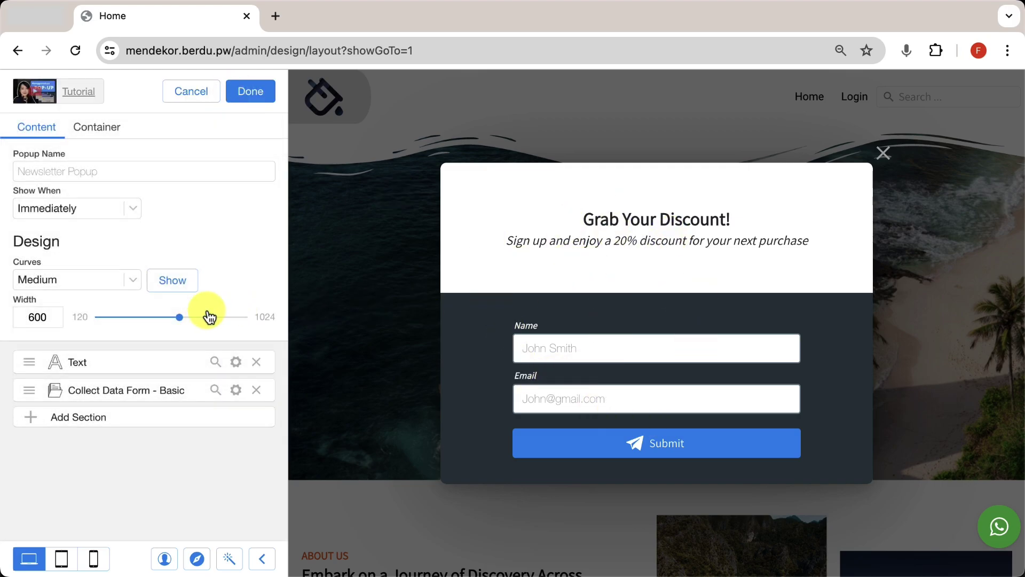
Set the popup width to 554 and try the None and Larger corner curves before choosing Medium.
mouse_move(180, 319)
mouse_down()
mouse_move(104, 328)
mouse_move(172, 317)
mouse_up()
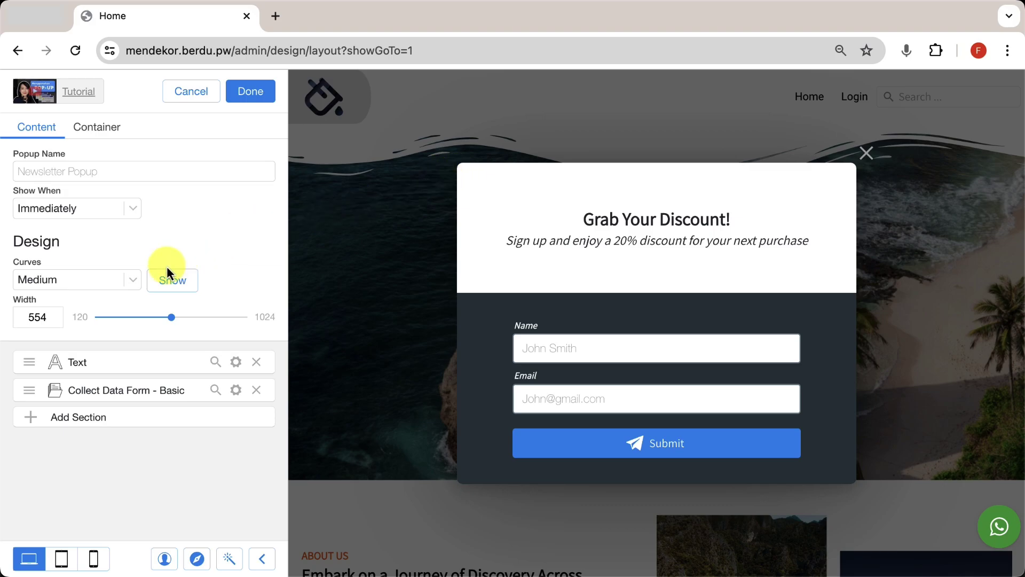
click(126, 279)
click(97, 246)
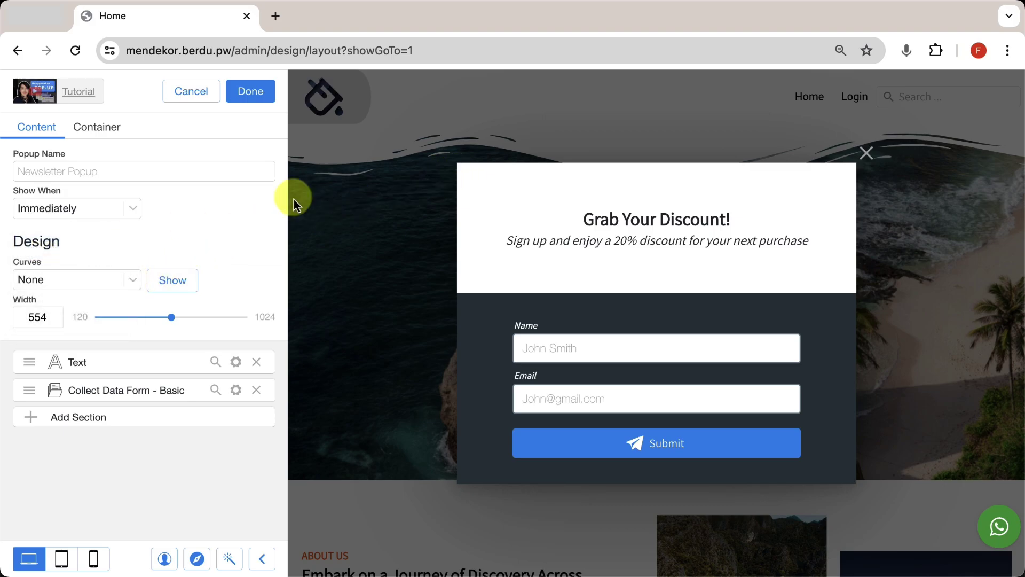
click(124, 281)
click(78, 355)
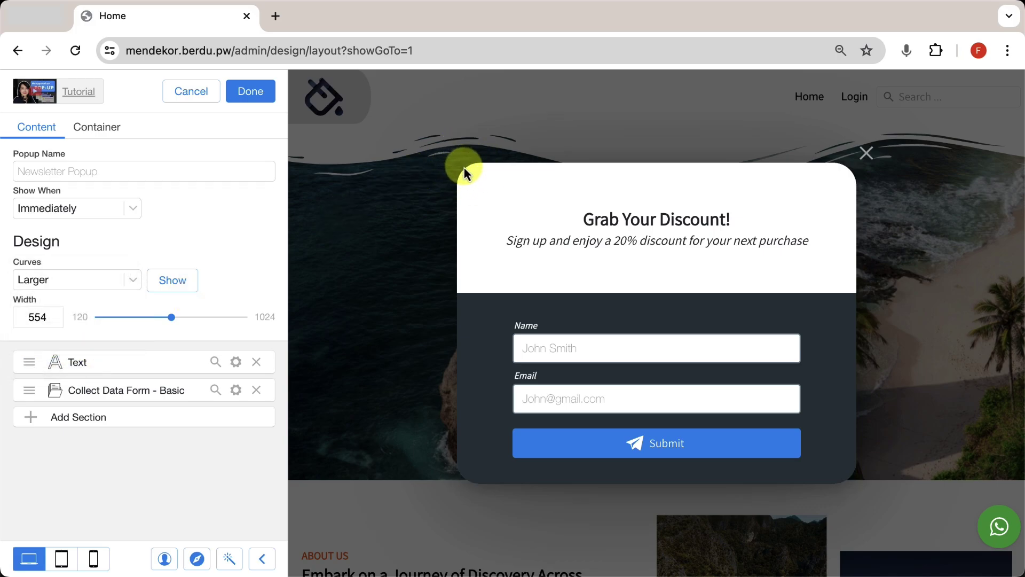
click(109, 280)
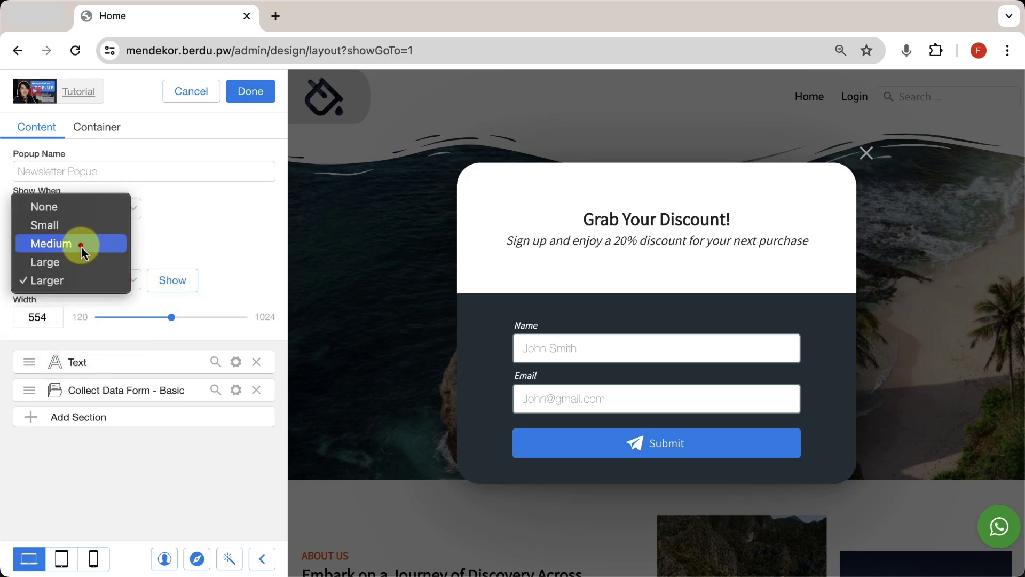
click(81, 248)
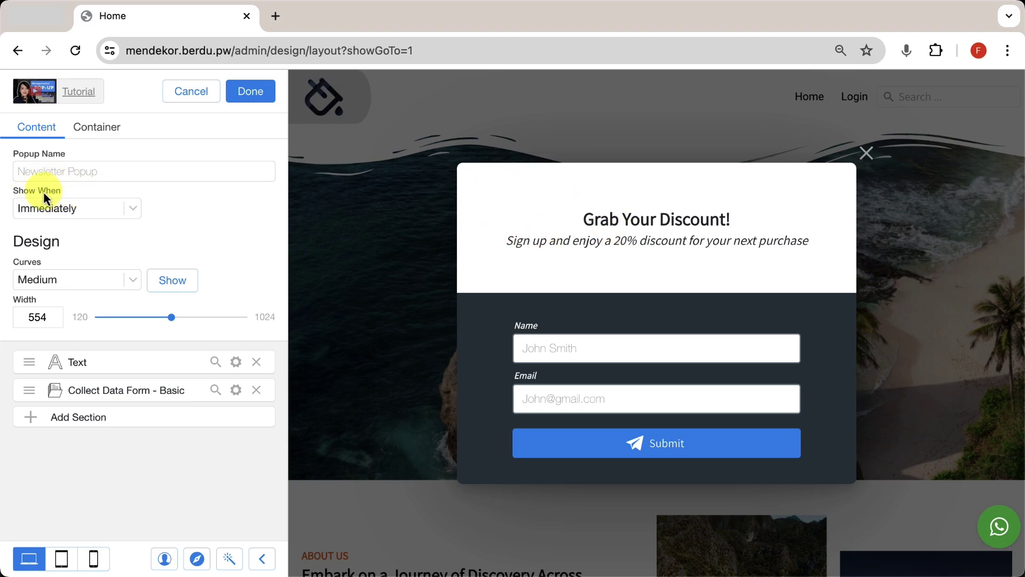
Try the Button Click and Immediately display triggers, and Wait After with a delay of 10 seconds.
click(91, 209)
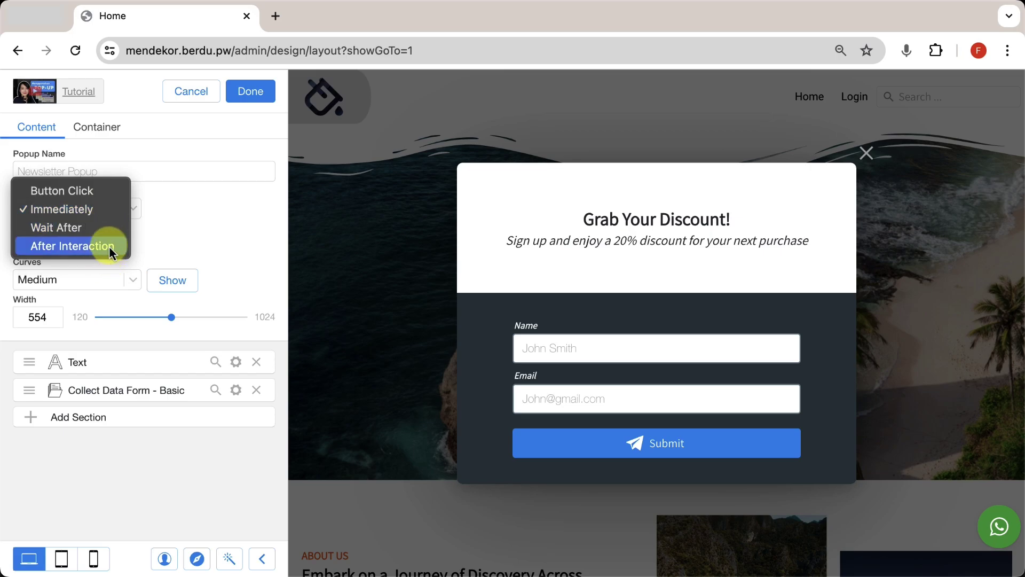
click(109, 193)
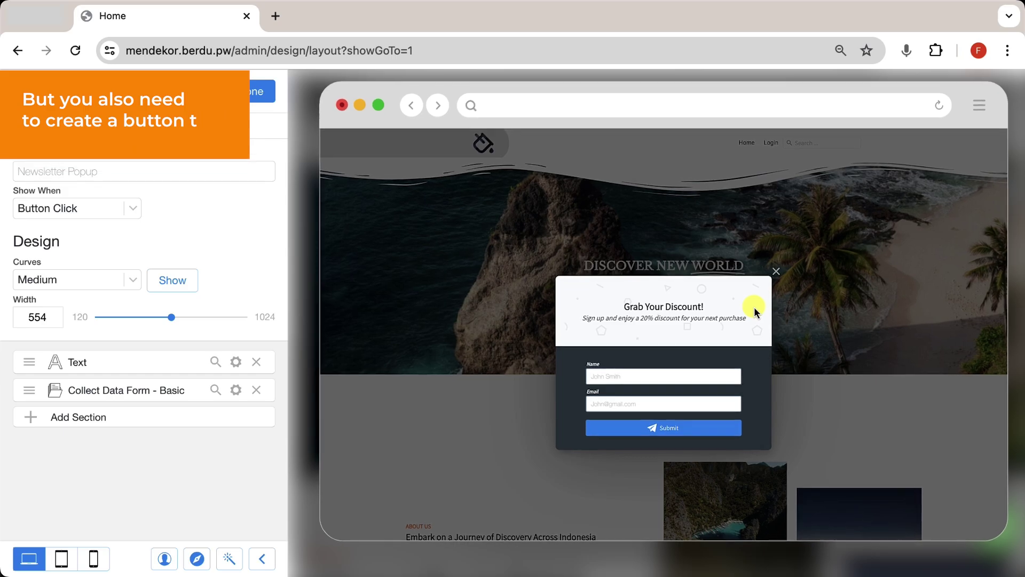
click(130, 208)
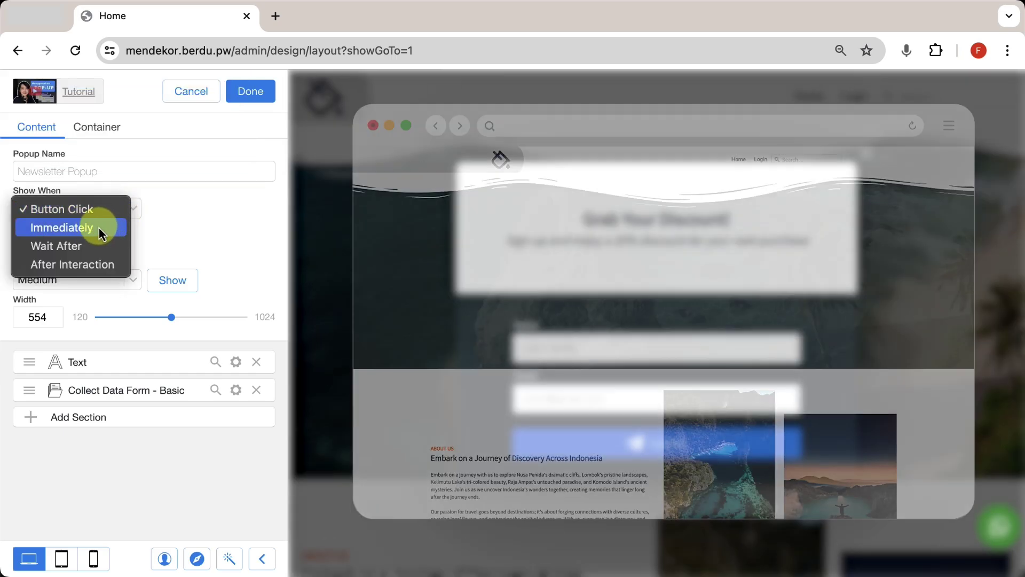
click(104, 234)
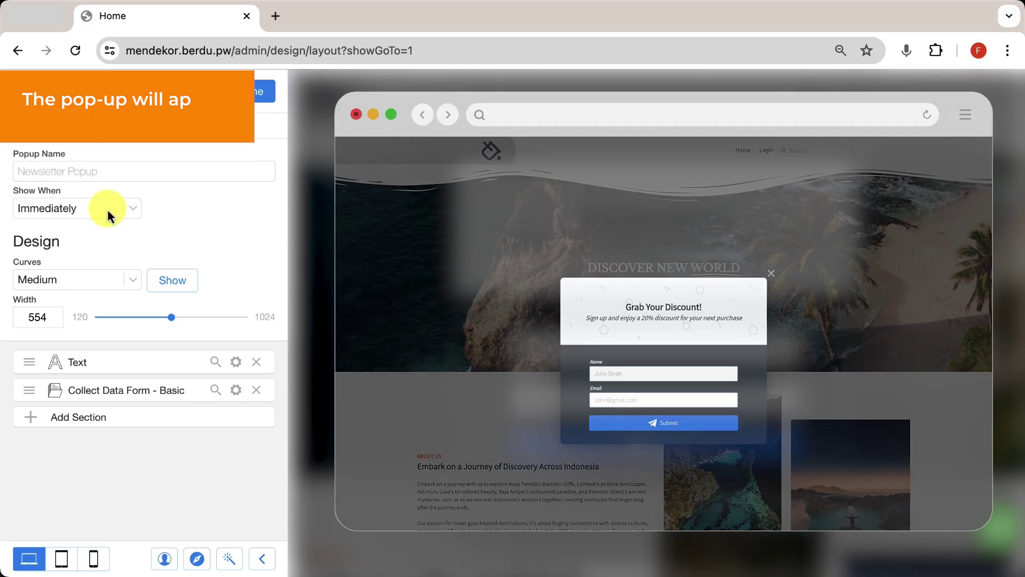
click(106, 210)
click(85, 228)
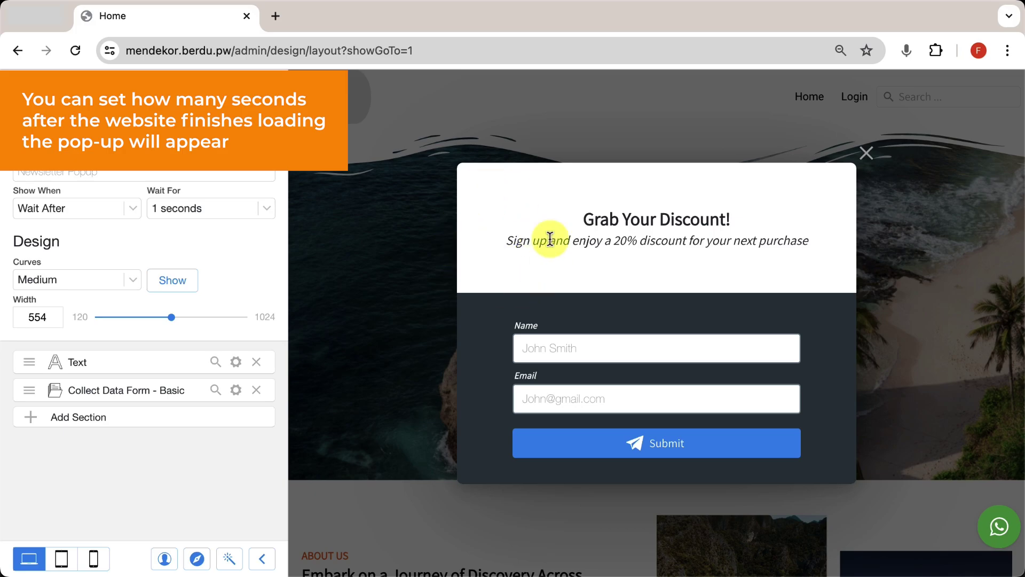
click(233, 210)
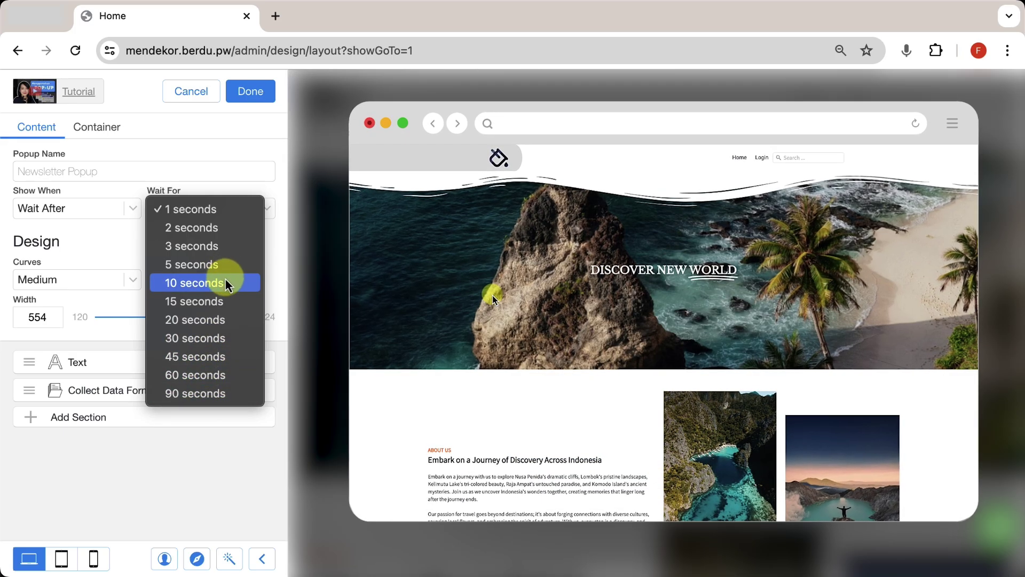
click(227, 282)
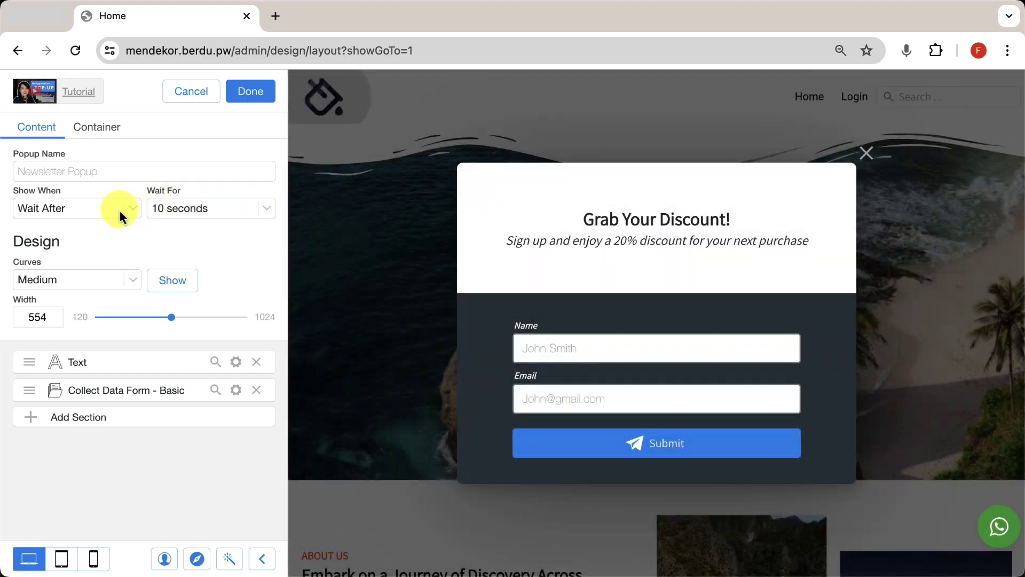
Set the popup's display trigger to After Interaction.
click(121, 209)
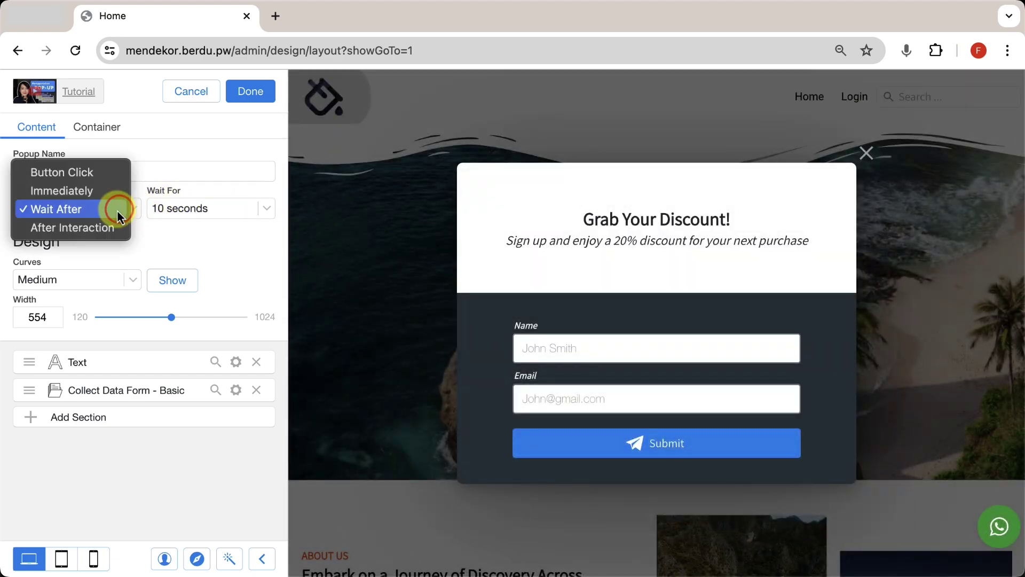
click(87, 228)
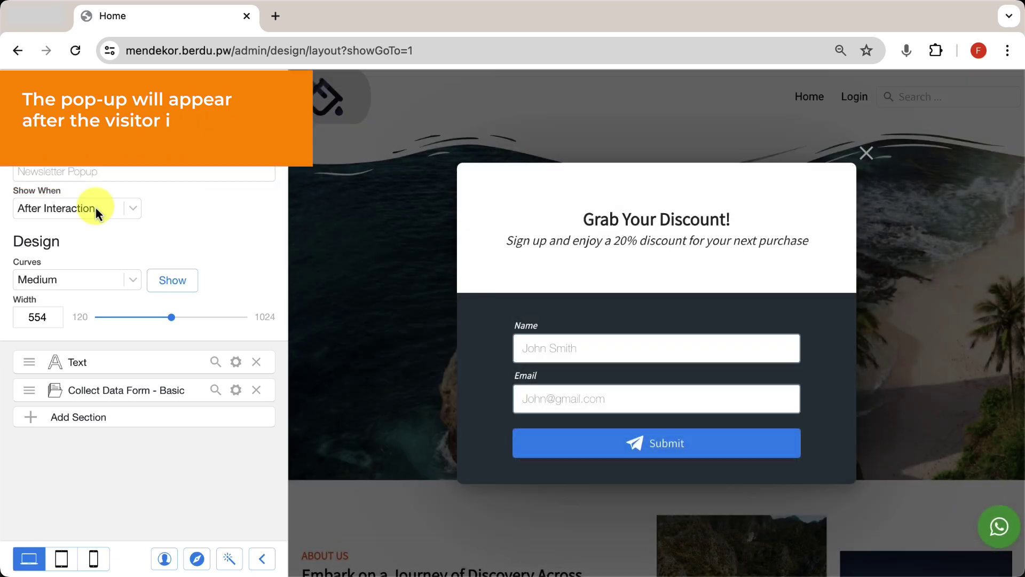
click(98, 213)
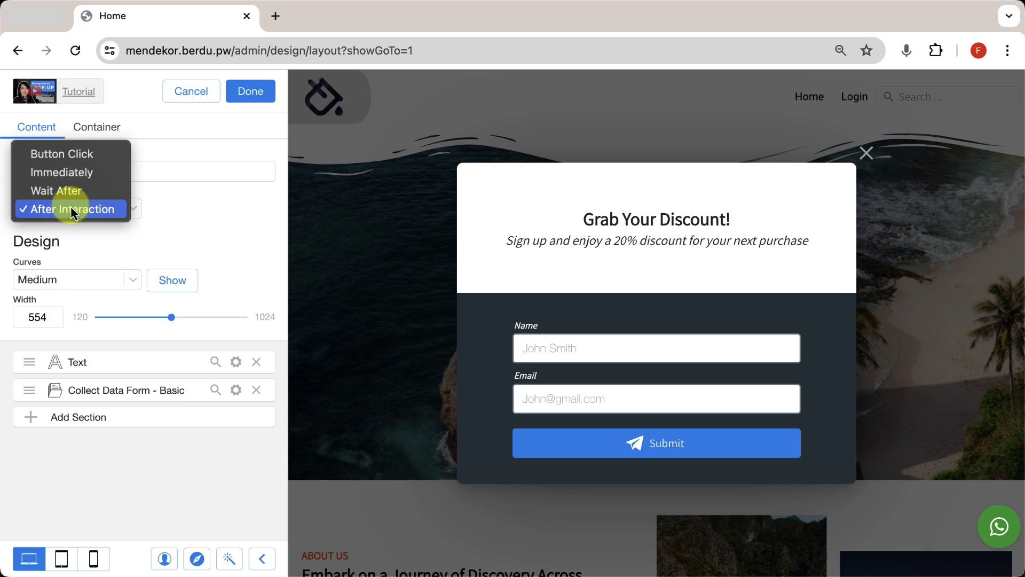
click(73, 209)
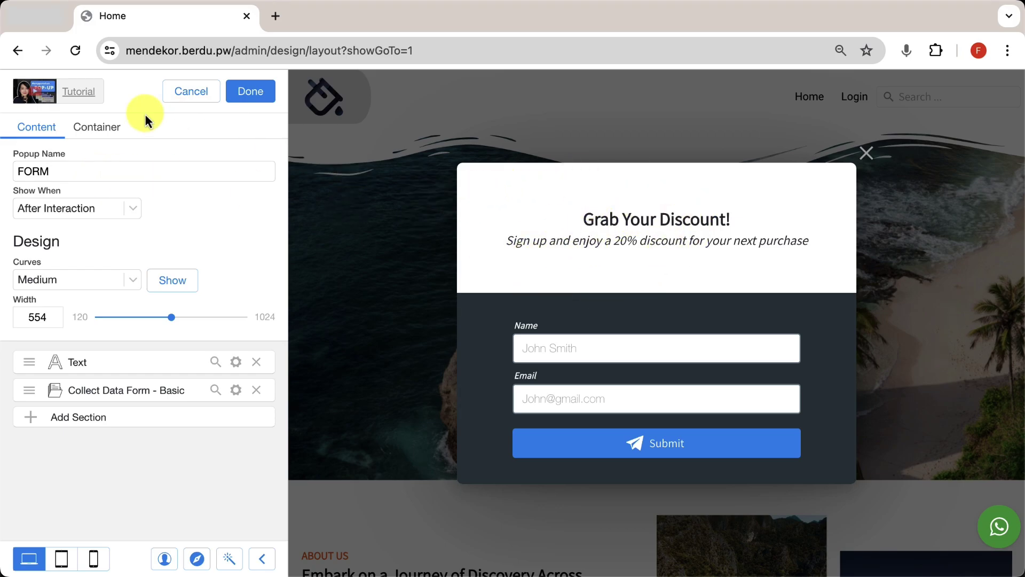
Try the Image and Gradient background types on the popup container.
click(97, 131)
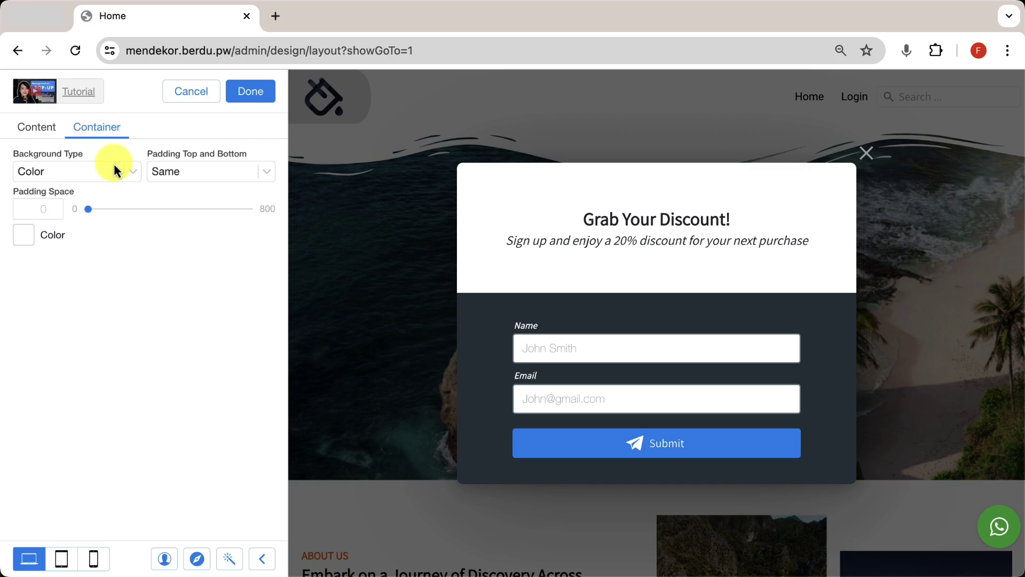
click(116, 177)
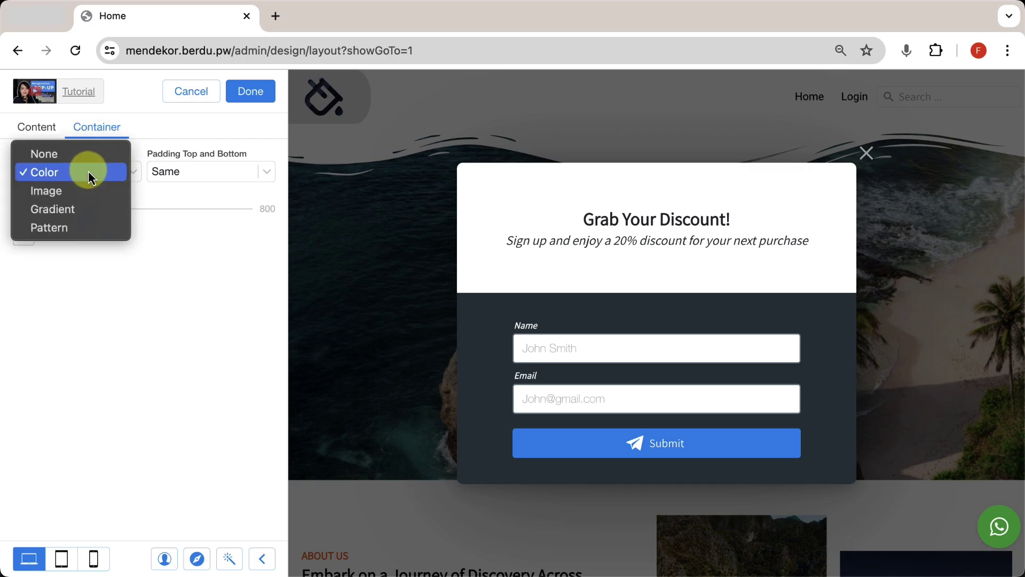
click(94, 174)
click(75, 174)
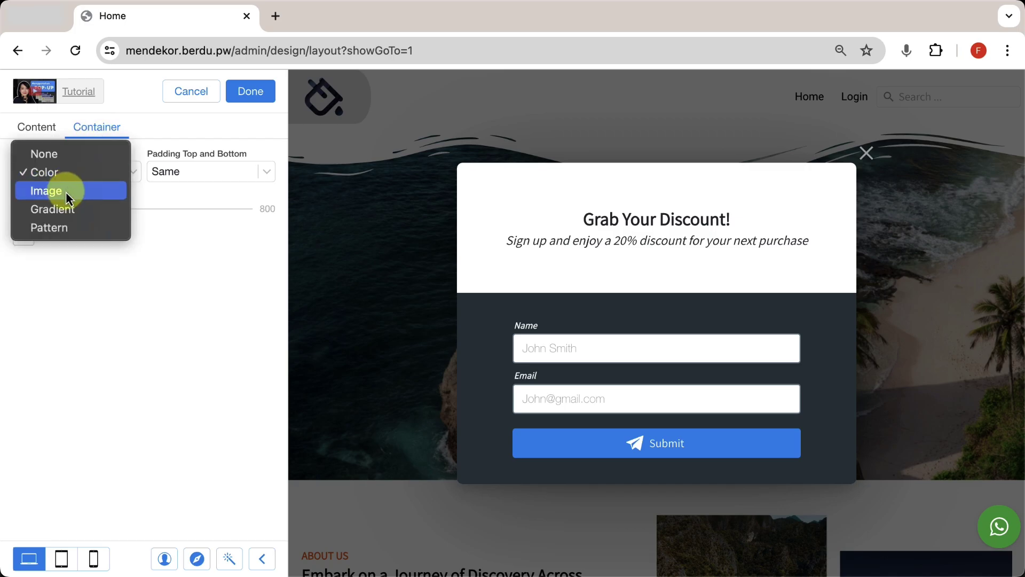
click(66, 191)
click(106, 177)
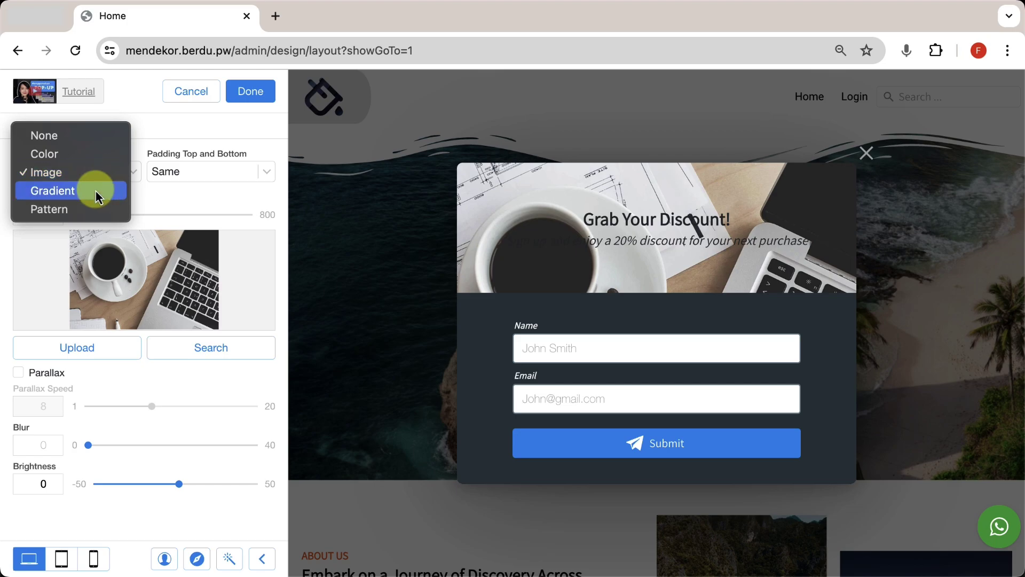
click(94, 191)
Give the popup container a Pattern background, using the pale design with scattered small geometric shapes from the extended pattern list.
click(91, 172)
click(72, 190)
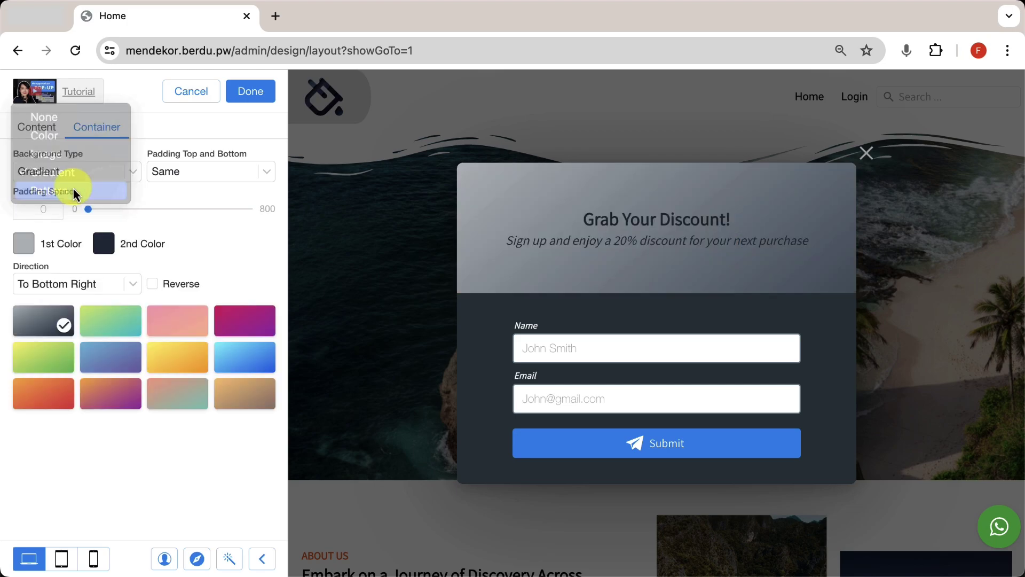
click(128, 461)
scroll(70, 449, down, 10)
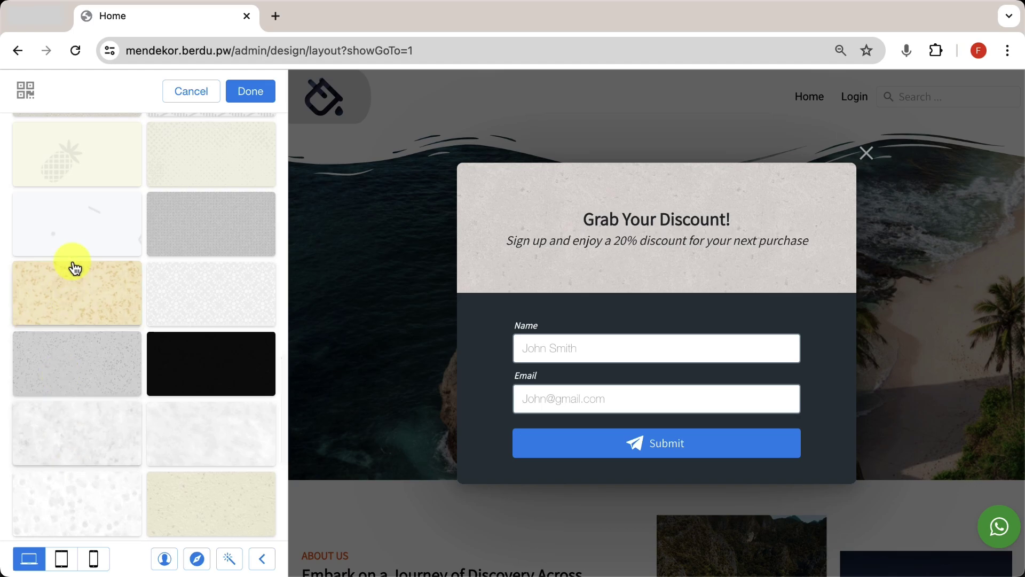
click(80, 241)
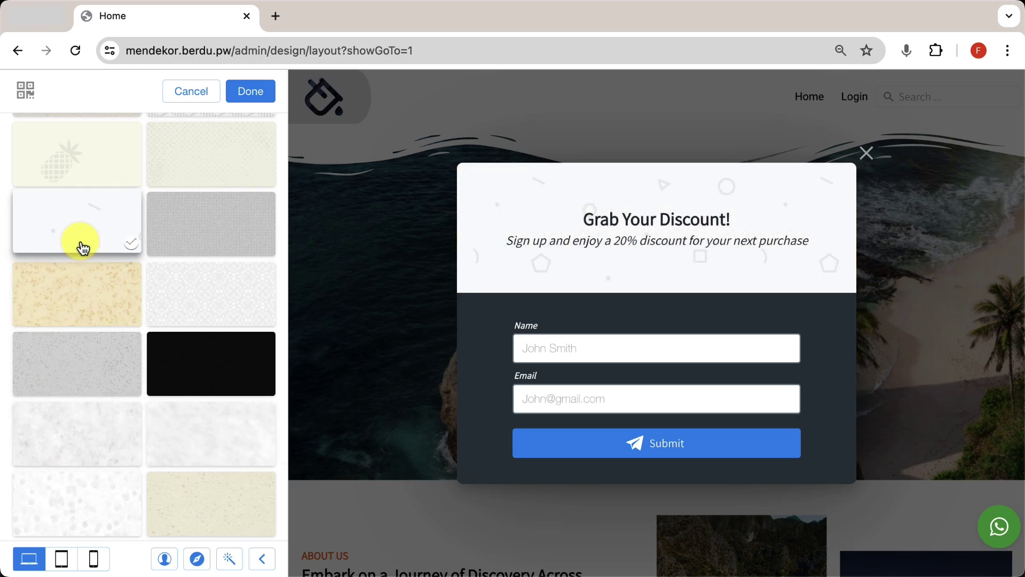
click(252, 95)
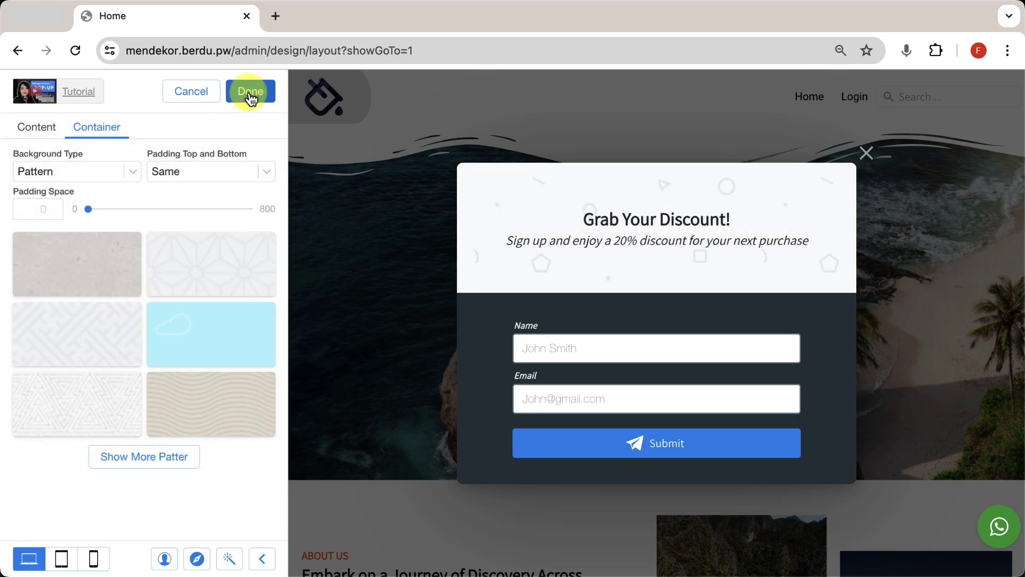
Finish editing the popup and save the Home page design.
click(250, 93)
click(251, 94)
click(251, 96)
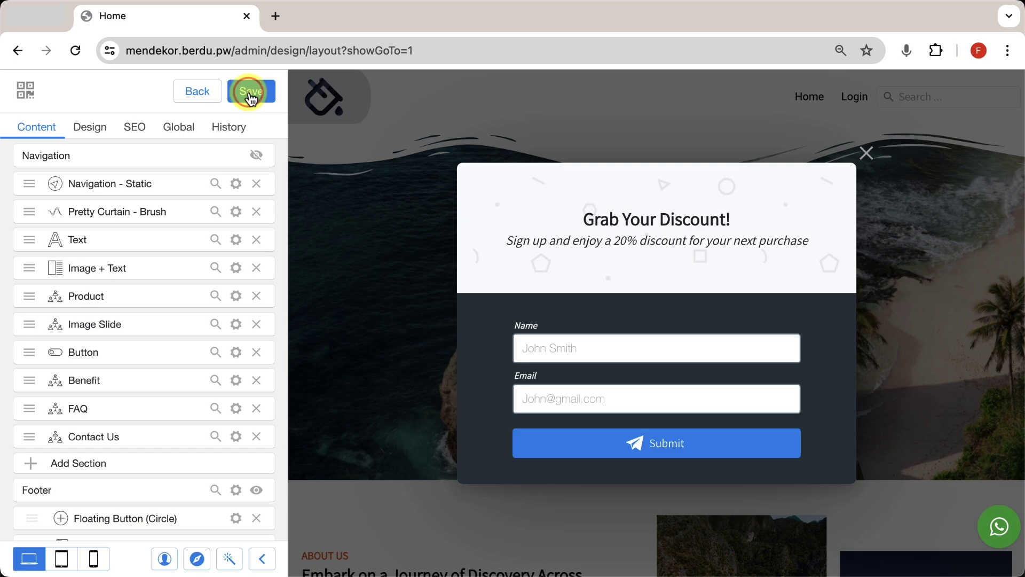
Trigger and close the discount popup on the live site, and look through the Home page down to the footer.
click(836, 121)
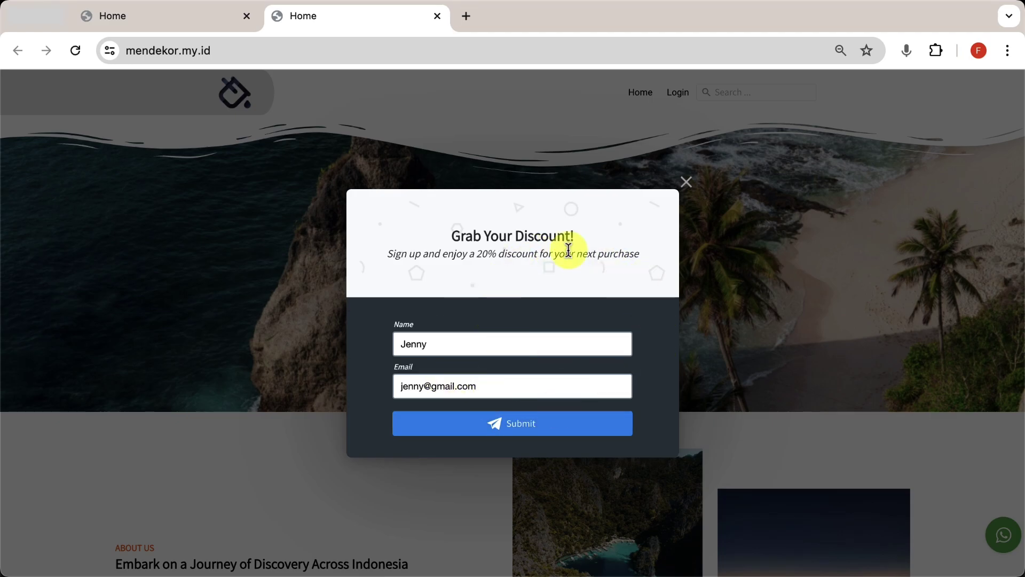
click(687, 182)
scroll(562, 319, down, 10)
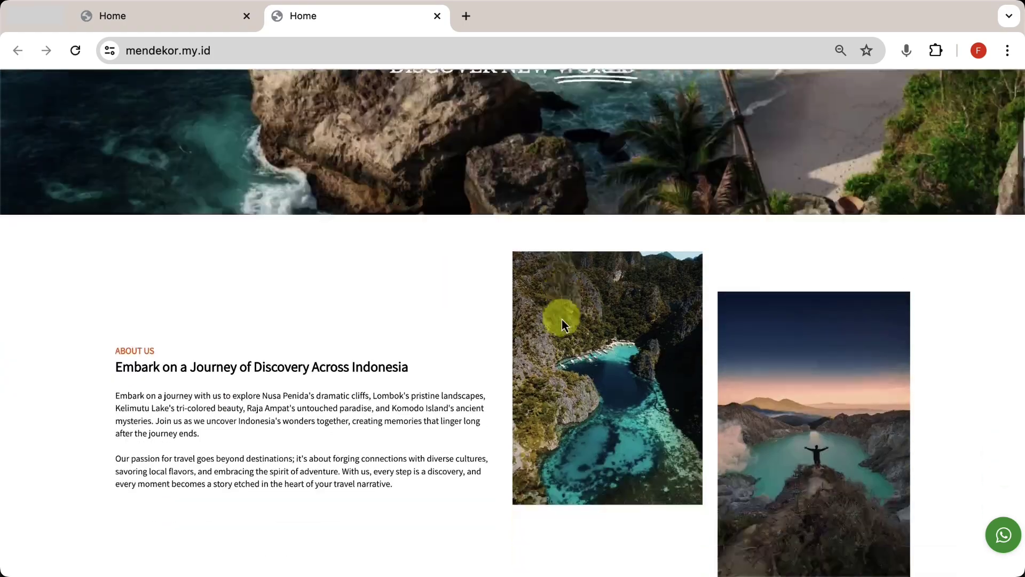
scroll(563, 322, down, 15)
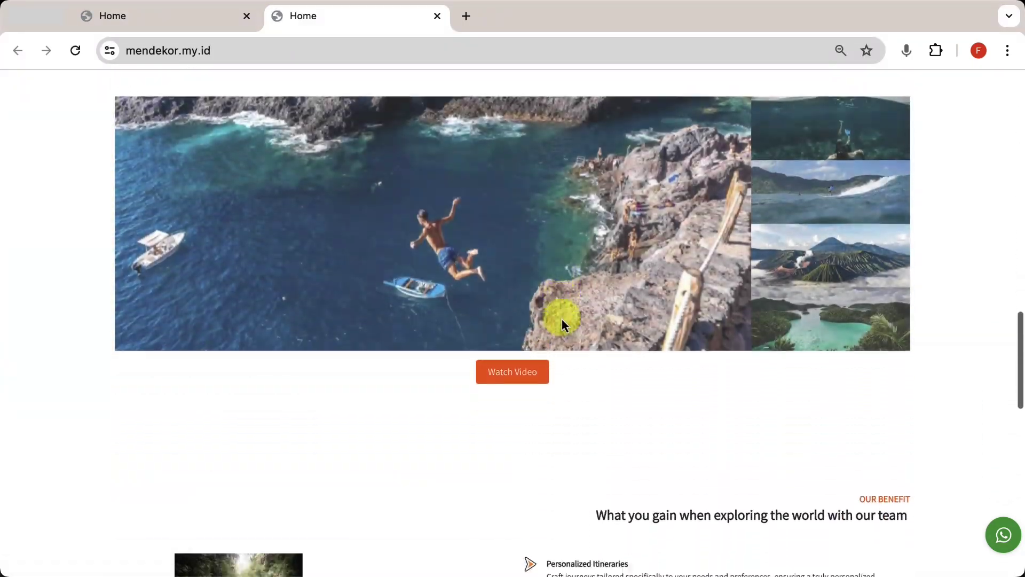
scroll(562, 320, down, 9)
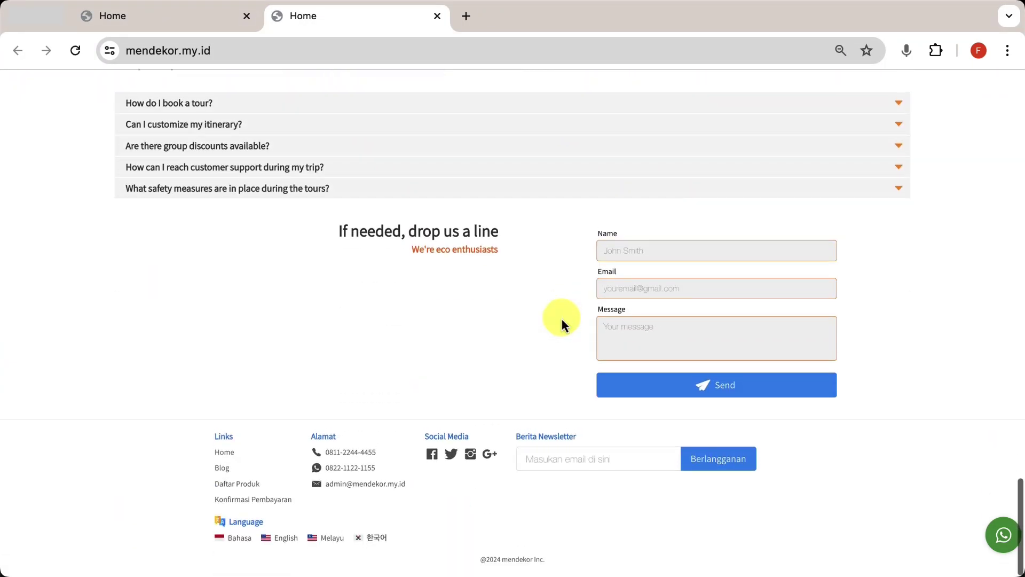